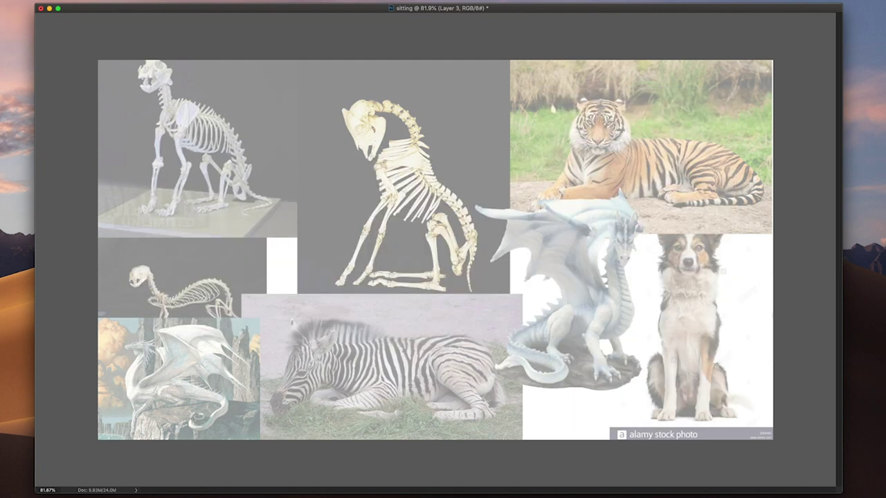
Select the reference photo layer and set its opacity to 60%
key("alt+bracketleft")
key("0")
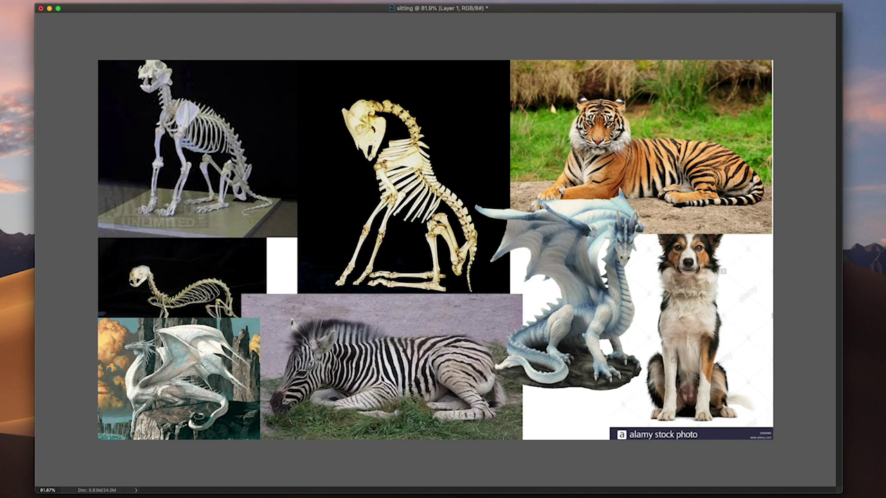
key("7")
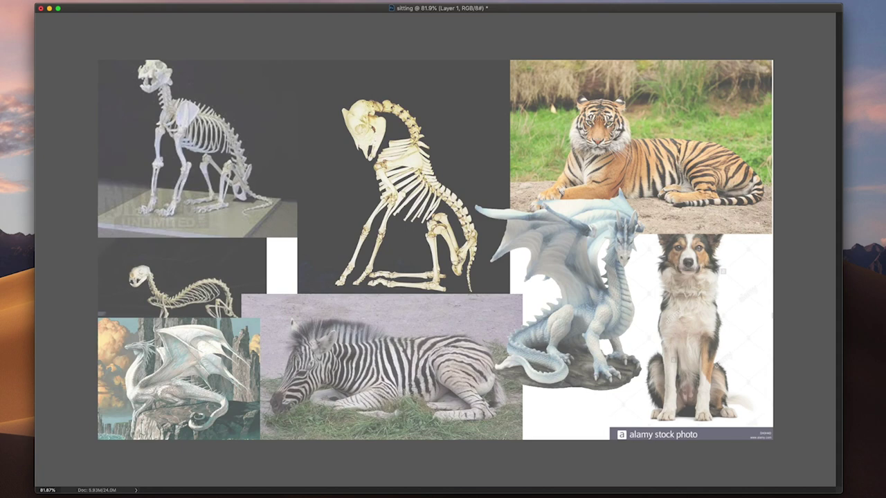
key("6")
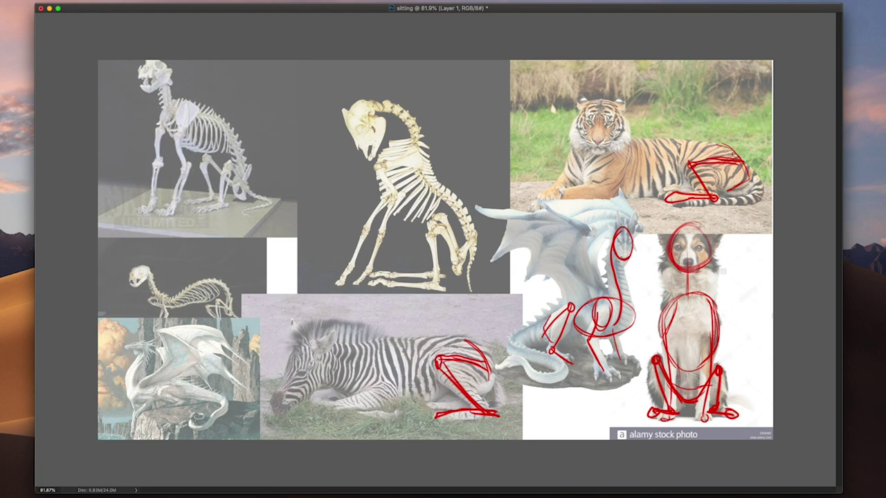
On a new layer, trace the lying tiger's shoulder, front leg bones and torso in red
key("alt+shift+super+n")
scroll(643, 161, "up", 3)
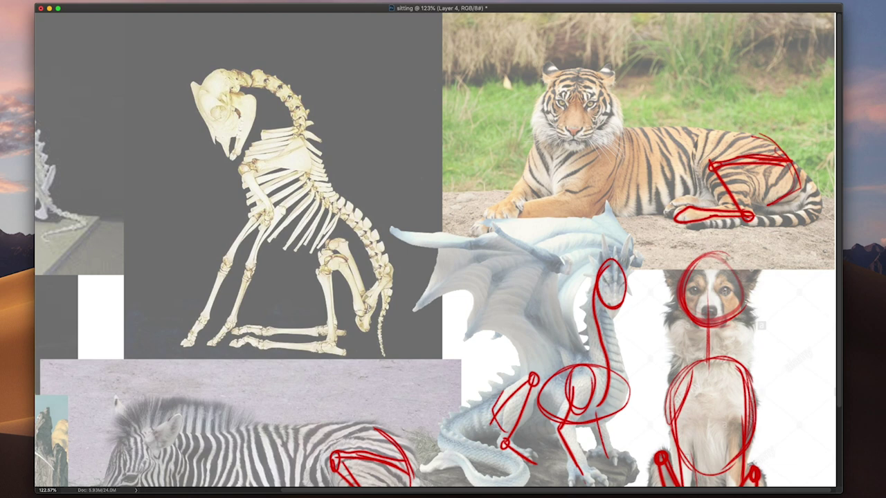
left_click_drag(730, 135, 774, 142)
mouse_move(618, 136)
left_mouse_down()
mouse_move(566, 169)
mouse_move(626, 157)
mouse_move(633, 137)
left_mouse_up()
mouse_move(569, 172)
left_mouse_down()
mouse_move(590, 210)
mouse_move(499, 209)
mouse_move(473, 228)
mouse_move(556, 202)
left_mouse_up()
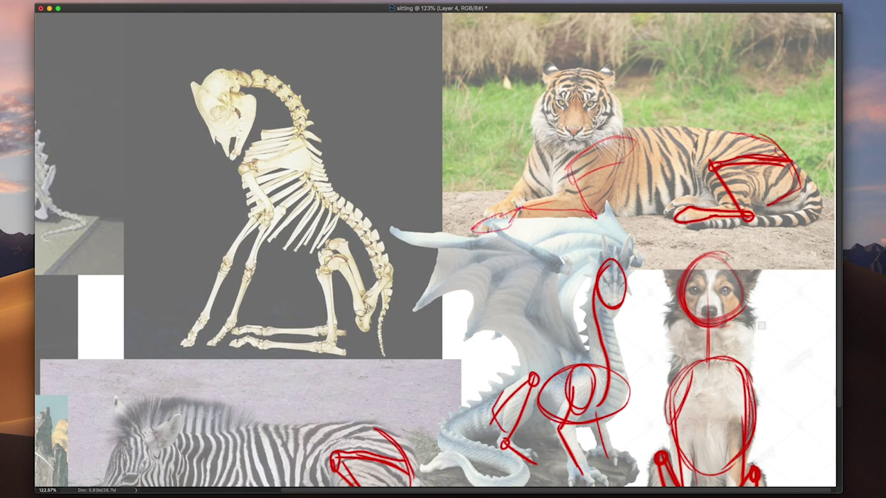
mouse_move(619, 130)
left_mouse_down()
mouse_move(612, 205)
mouse_move(700, 180)
mouse_move(682, 135)
mouse_move(754, 145)
left_mouse_up()
Trace the hind leg bones and joints of the sitting cat skeleton and the kneeling hoofed skeleton in red
left_click_drag(597, 413, 805, 417)
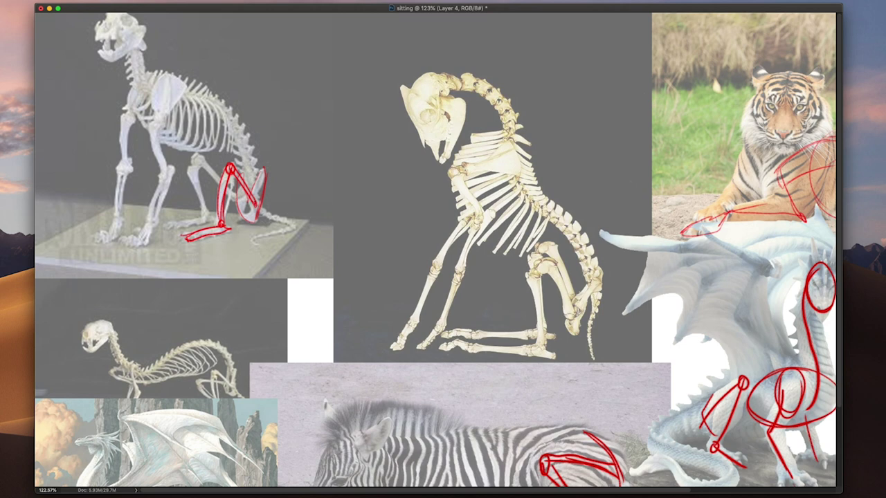
mouse_move(234, 200)
left_mouse_down()
mouse_move(241, 197)
mouse_move(199, 159)
mouse_move(234, 191)
left_mouse_up()
mouse_move(195, 156)
left_mouse_down()
mouse_move(207, 217)
mouse_move(168, 226)
mouse_move(212, 215)
left_mouse_up()
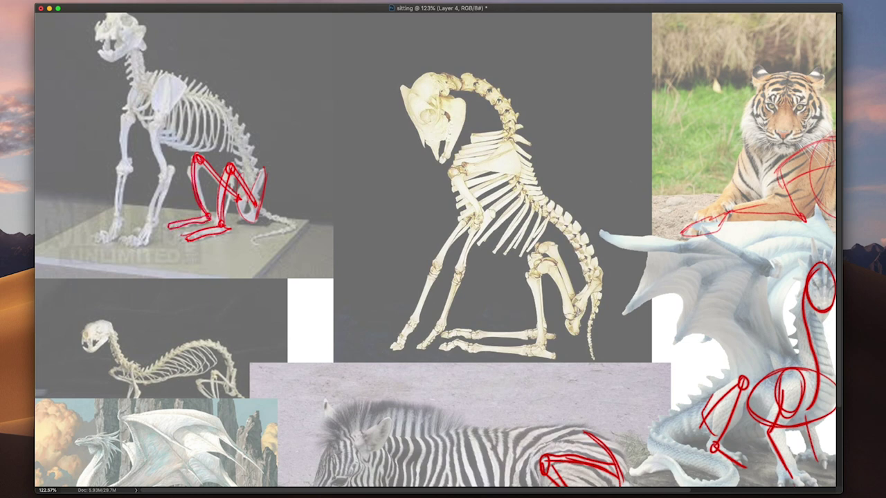
mouse_move(600, 271)
left_mouse_down()
mouse_move(568, 331)
mouse_move(588, 301)
mouse_move(567, 312)
mouse_move(576, 308)
left_mouse_up()
mouse_move(543, 268)
left_mouse_down()
mouse_move(568, 315)
mouse_move(551, 266)
mouse_move(572, 302)
mouse_move(552, 265)
mouse_move(530, 271)
mouse_move(547, 263)
mouse_move(538, 356)
mouse_move(512, 345)
mouse_move(446, 343)
mouse_move(508, 352)
mouse_move(539, 343)
left_mouse_up()
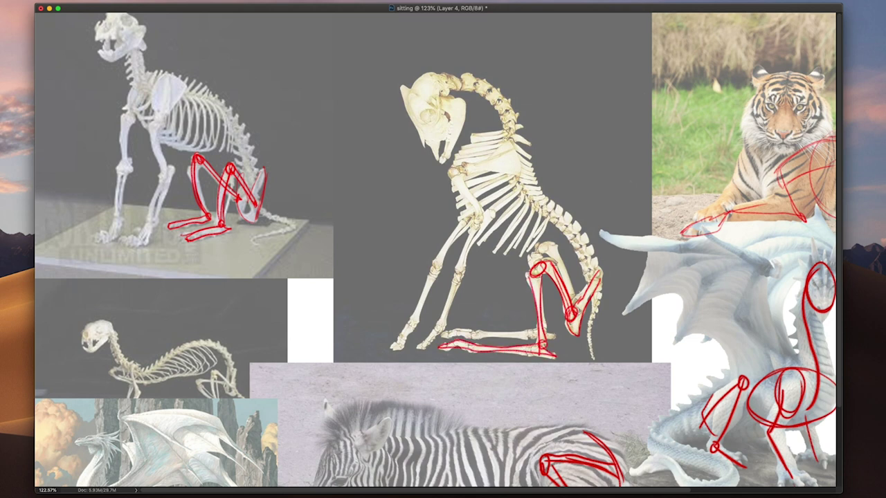
left_click_drag(492, 312, 495, 341)
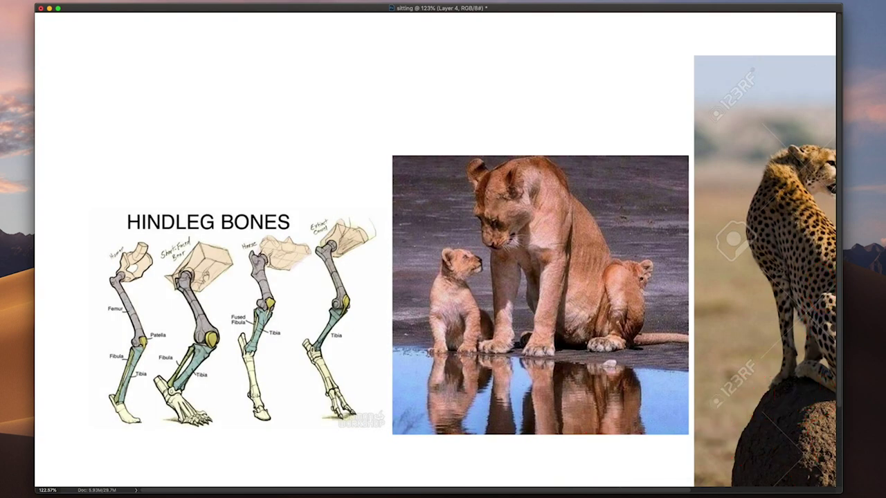
Mark the foot bones of the four legs in the Hindleg Bones chart with red arrows
key("super+z")
left_click_drag(98, 424, 167, 415)
left_click_drag(233, 414, 247, 412)
left_click_drag(302, 398, 317, 390)
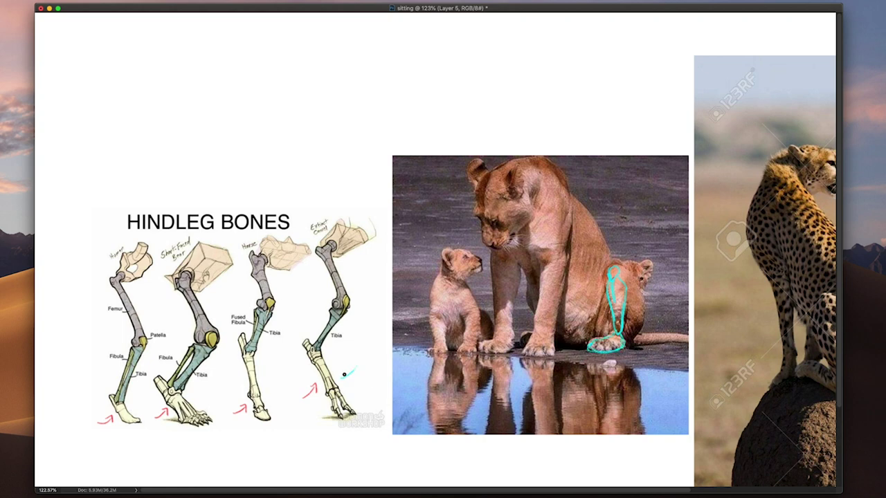
Add a cyan arrow at the last chart leg's lower foot and trace the sitting lioness's folded hind leg in cyan
left_click_drag(343, 374, 351, 381)
mouse_move(611, 268)
left_mouse_down()
mouse_move(635, 281)
mouse_move(633, 335)
left_mouse_up()
mouse_move(620, 270)
left_mouse_down()
mouse_move(635, 329)
mouse_move(632, 285)
mouse_move(629, 320)
mouse_move(571, 325)
left_mouse_up()
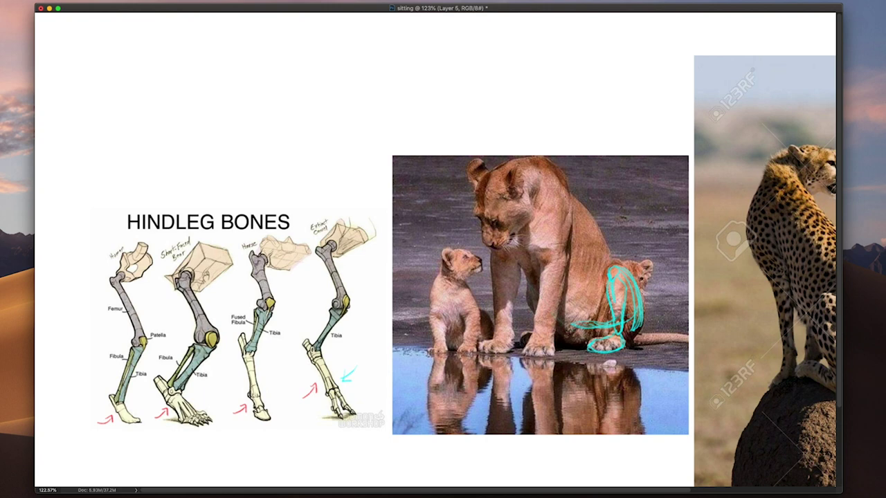
Trace the sitting cheetah's pelvis, thigh, shin and hind feet in cyan
scroll(653, 369, "right", 5)
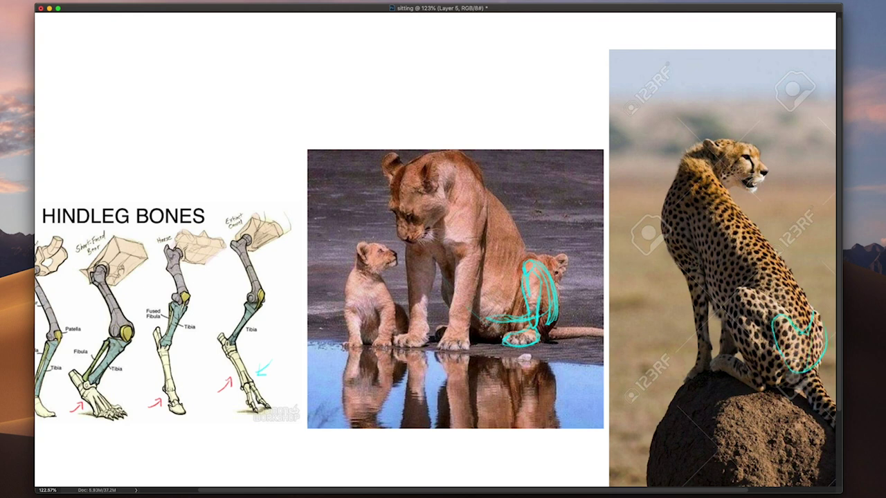
mouse_move(728, 304)
left_mouse_down()
mouse_move(739, 289)
mouse_move(788, 343)
left_mouse_up()
left_click_drag(738, 304, 757, 367)
mouse_move(745, 322)
left_mouse_down()
mouse_move(760, 388)
mouse_move(726, 356)
mouse_move(720, 366)
mouse_move(756, 382)
left_mouse_up()
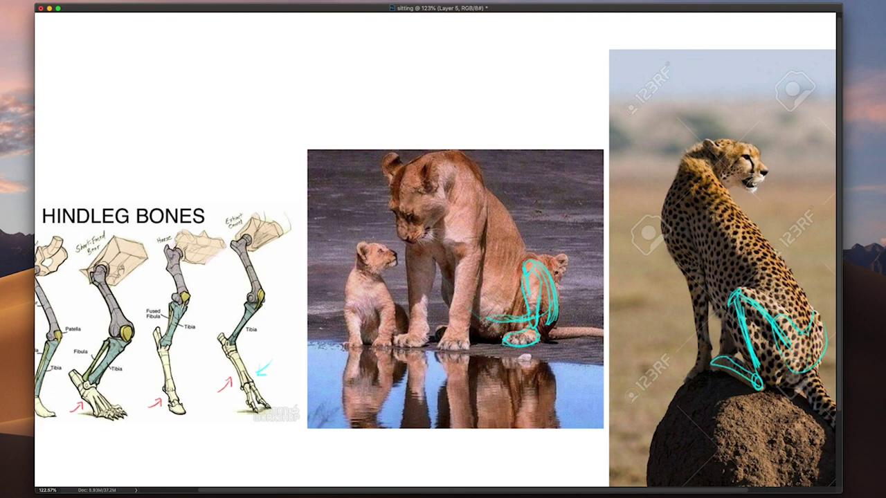
left_click_drag(796, 285, 799, 297)
mouse_move(804, 351)
left_mouse_down()
mouse_move(805, 382)
mouse_move(763, 366)
mouse_move(806, 389)
left_mouse_up()
Draw a cyan line along the cheetah's hanging tail and outline the upper edge of the rock beneath it
scroll(712, 425, "right", 3)
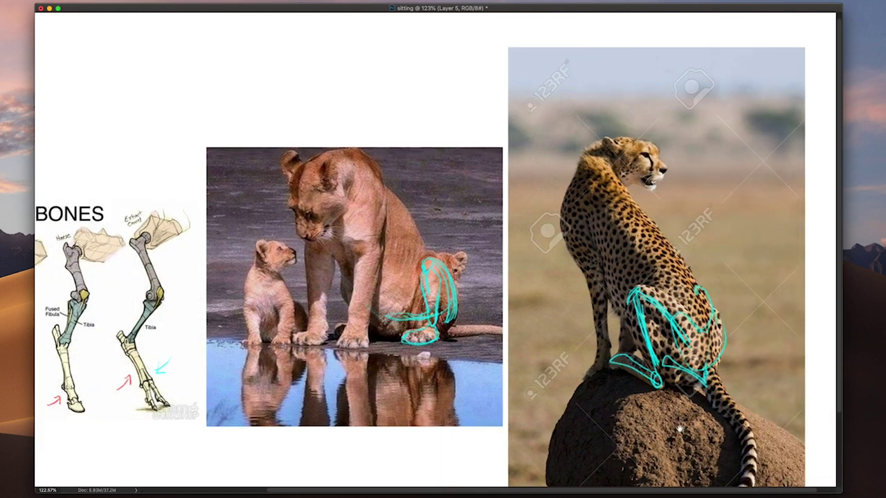
scroll(630, 430, "down", 3)
scroll(640, 360, "down", 2)
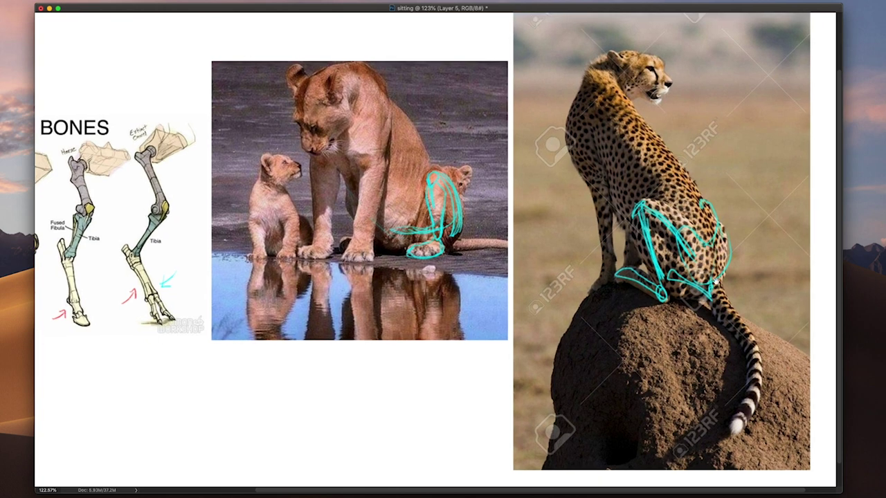
mouse_move(715, 270)
left_mouse_down()
mouse_move(749, 394)
mouse_move(736, 432)
left_mouse_up()
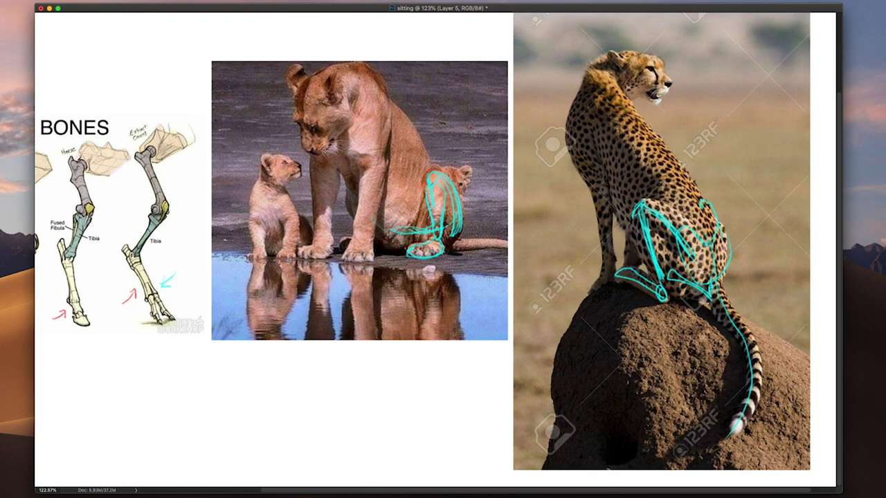
mouse_move(626, 278)
left_mouse_down()
mouse_move(583, 299)
mouse_move(571, 316)
mouse_move(554, 356)
mouse_move(553, 429)
left_mouse_up()
mouse_move(618, 280)
left_mouse_down()
mouse_move(665, 309)
mouse_move(707, 308)
left_mouse_up()
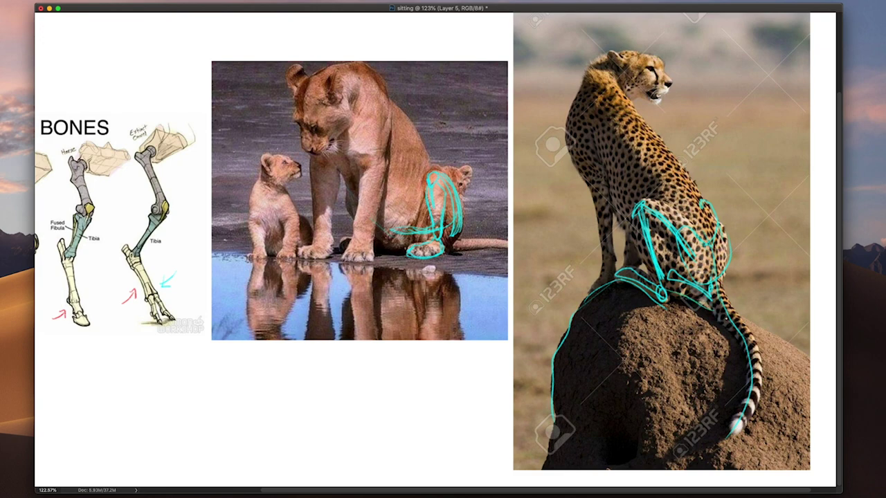
Bring back the faded reference photos and sketch the sitting dragon statue's hind leg bones in black
left_click_drag(431, 354, 544, 416)
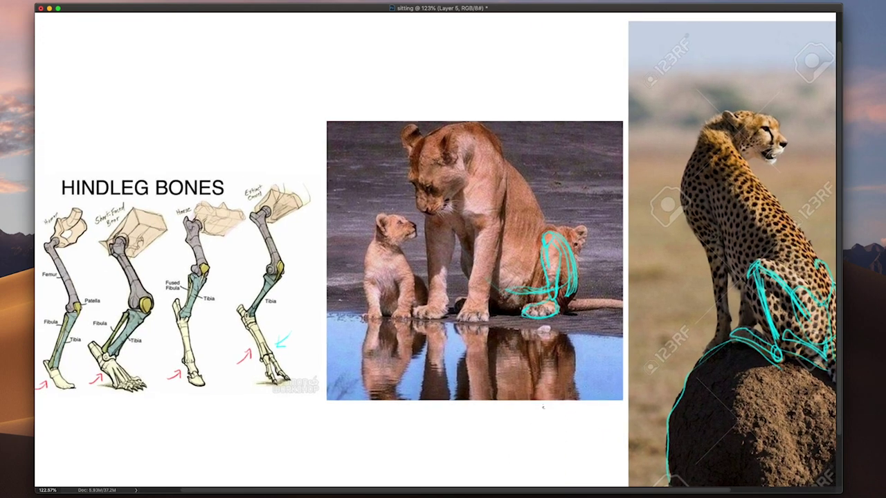
left_click_drag(615, 355, 609, 350)
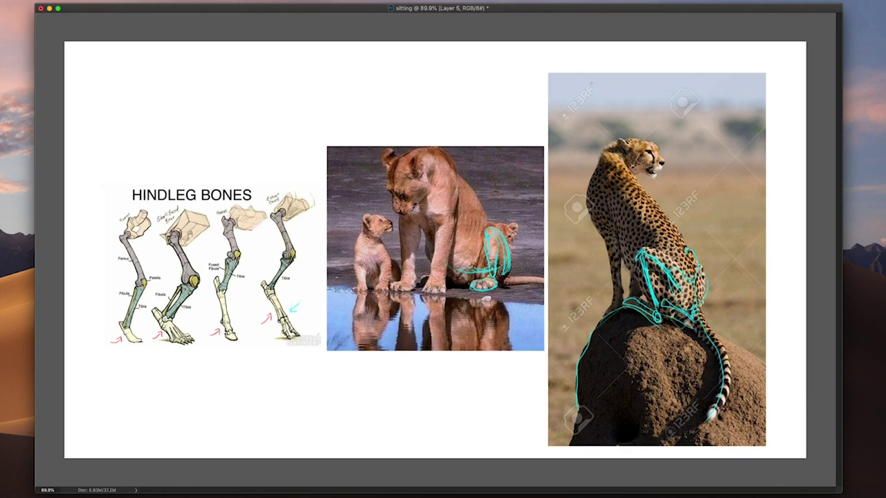
key("super+comma")
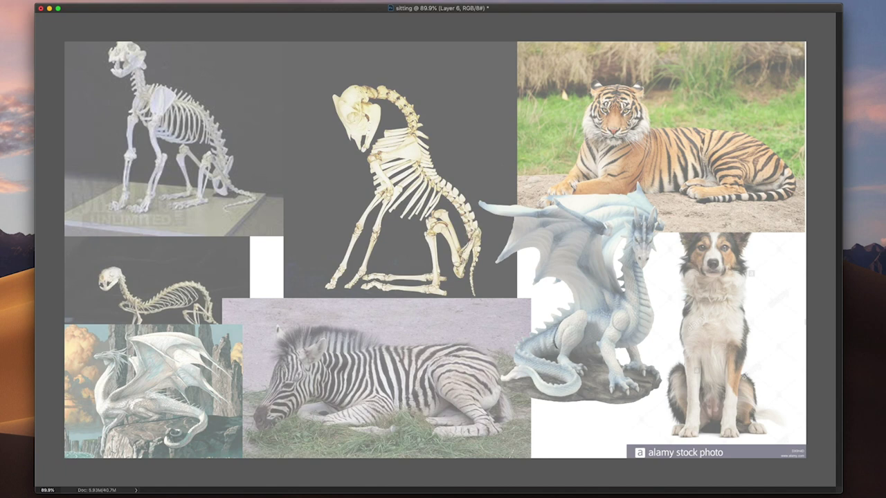
left_click_drag(560, 332, 579, 314)
mouse_move(554, 348)
left_mouse_down()
mouse_move(583, 311)
mouse_move(568, 348)
left_mouse_up()
mouse_move(586, 315)
left_mouse_down()
mouse_move(562, 353)
mouse_move(566, 370)
mouse_move(584, 367)
mouse_move(576, 374)
left_mouse_up()
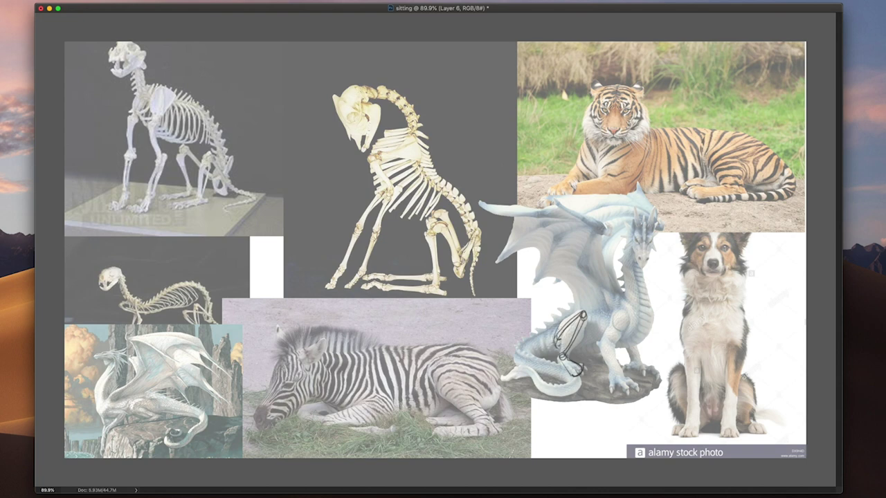
Sketch the sitting dog's two hind legs and paws in black, including the folded thighs and shins
mouse_move(735, 411)
left_mouse_down()
mouse_move(692, 415)
mouse_move(736, 413)
left_mouse_up()
mouse_move(675, 367)
left_mouse_down()
mouse_move(670, 386)
mouse_move(675, 368)
mouse_move(687, 419)
left_mouse_up()
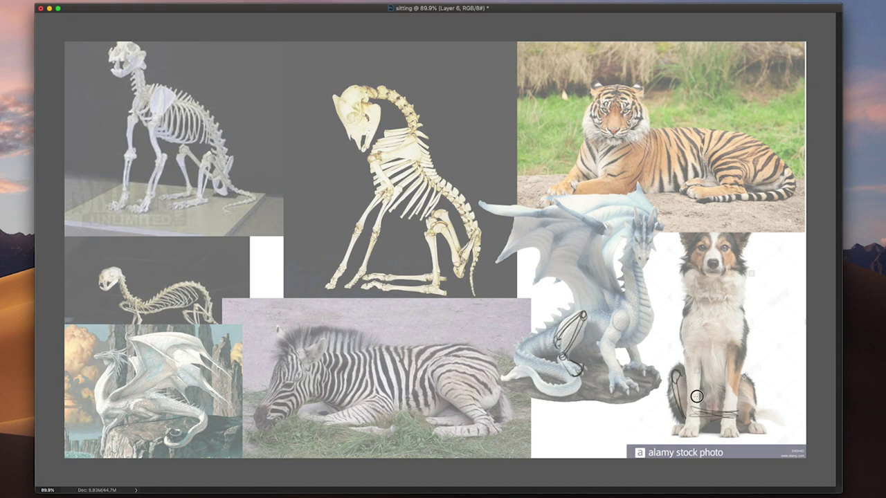
mouse_move(681, 376)
left_mouse_down()
mouse_move(703, 410)
mouse_move(686, 423)
mouse_move(692, 431)
mouse_move(670, 432)
mouse_move(728, 400)
mouse_move(742, 379)
mouse_move(747, 419)
mouse_move(742, 388)
mouse_move(717, 415)
mouse_move(763, 427)
mouse_move(746, 427)
left_mouse_up()
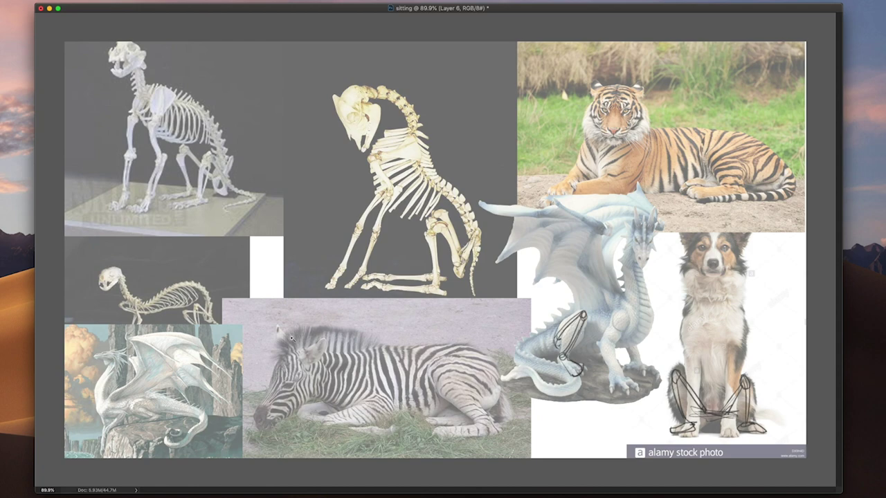
Outline the lying white dragon's folded hind leg in black and trace its zigzag bone structure over it in red
left_click_drag(289, 338, 339, 319)
left_click_drag(431, 342, 773, 281)
scroll(773, 281, "down", 5)
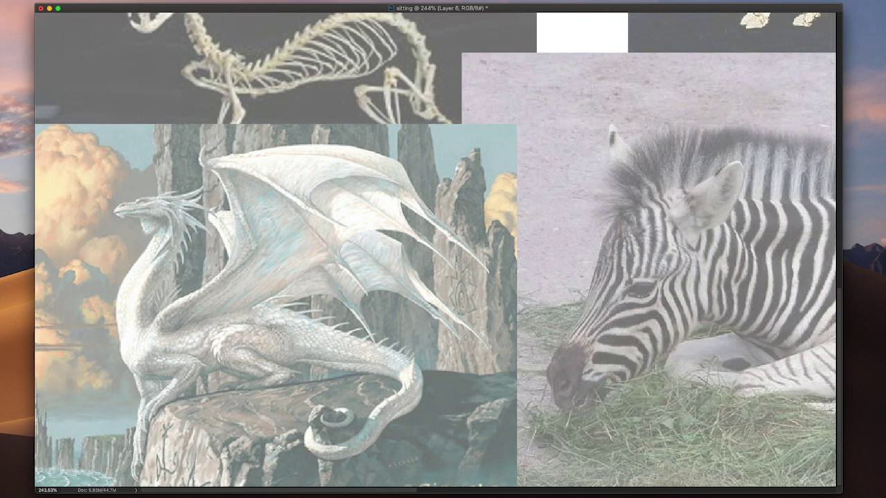
mouse_move(267, 328)
left_mouse_down()
mouse_move(283, 341)
mouse_move(277, 335)
mouse_move(288, 336)
mouse_move(235, 324)
mouse_move(213, 341)
mouse_move(256, 378)
mouse_move(214, 350)
mouse_move(217, 341)
mouse_move(259, 352)
mouse_move(291, 372)
mouse_move(220, 388)
mouse_move(281, 386)
mouse_move(299, 375)
mouse_move(285, 365)
mouse_move(289, 335)
mouse_move(292, 366)
left_mouse_up()
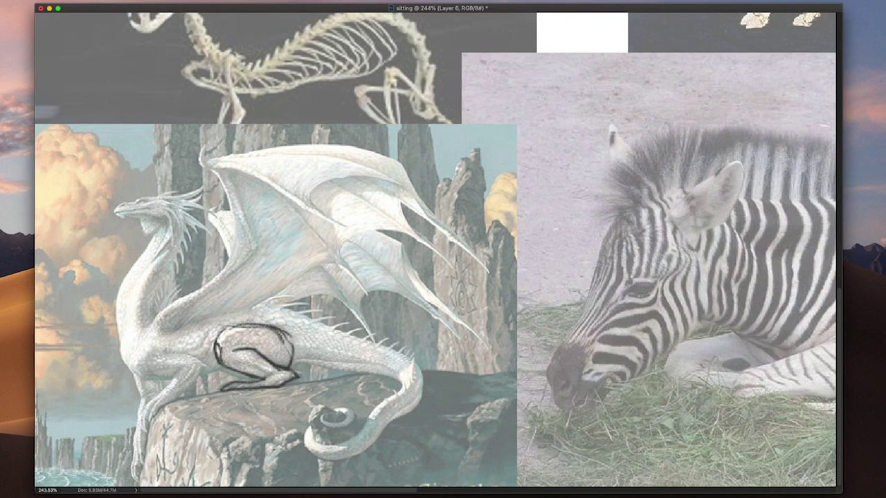
mouse_move(217, 342)
left_mouse_down()
mouse_move(218, 355)
mouse_move(253, 337)
mouse_move(275, 338)
left_mouse_up()
mouse_move(216, 346)
left_mouse_down()
mouse_move(284, 376)
mouse_move(235, 391)
left_mouse_up()
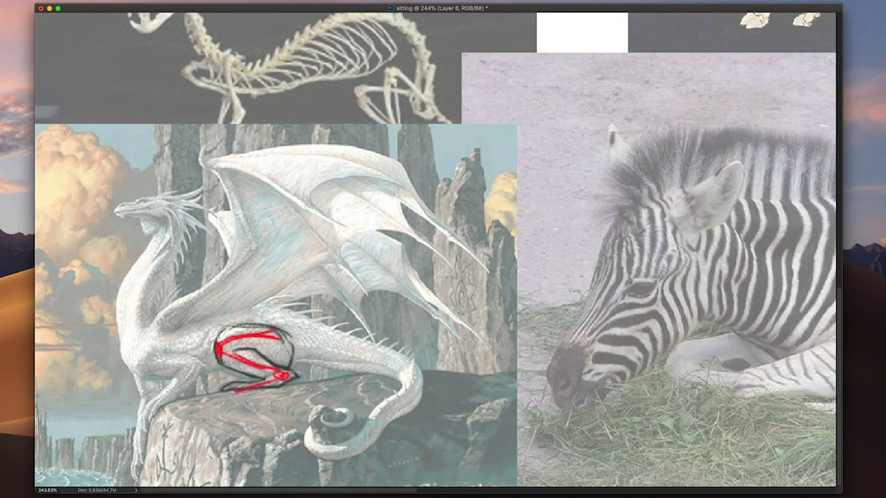
Mark matching knees, shins and heels in red on the lying zebra and the kneeling skeleton, adding the zebra's foot
left_click_drag(448, 324, 415, 342)
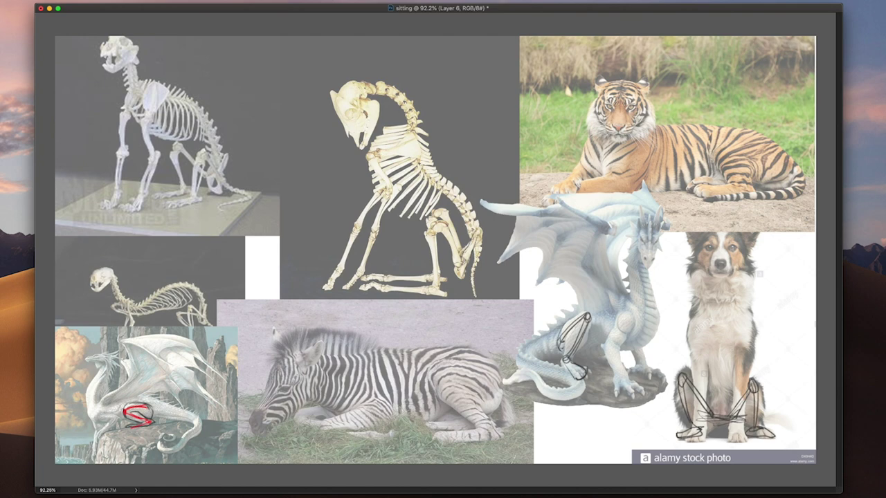
mouse_move(434, 367)
left_mouse_down()
mouse_move(439, 393)
mouse_move(479, 423)
left_mouse_up()
left_click_drag(437, 382, 486, 425)
left_click_drag(433, 216, 429, 231)
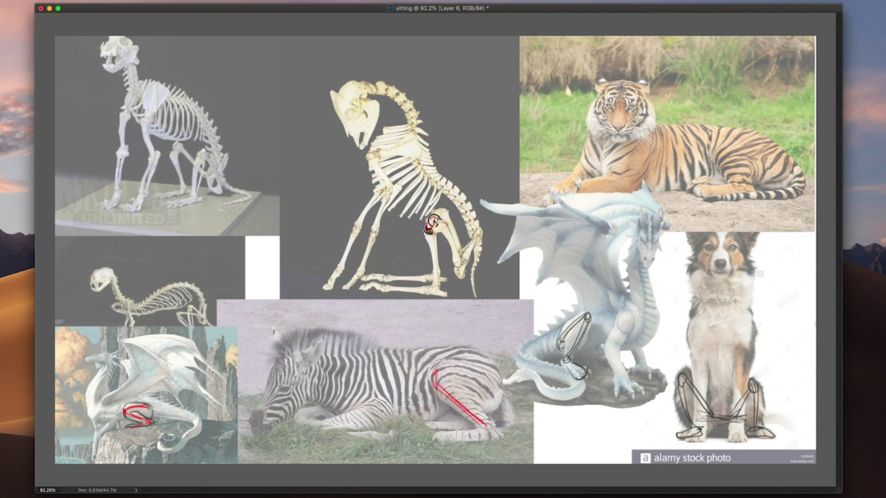
left_click_drag(436, 370, 438, 382)
left_click_drag(428, 233, 433, 268)
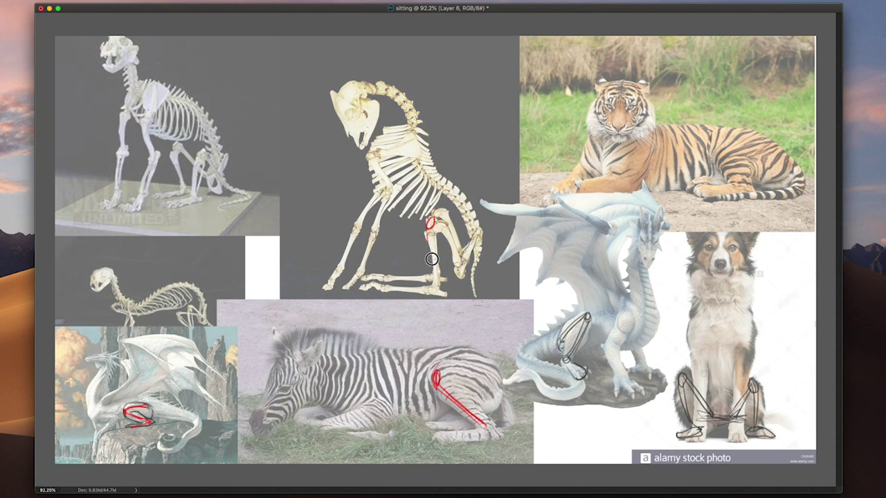
left_click_drag(435, 388, 479, 423)
mouse_move(429, 267)
left_mouse_down()
mouse_move(434, 290)
mouse_move(449, 299)
left_mouse_up()
mouse_move(484, 424)
left_mouse_down()
mouse_move(505, 434)
mouse_move(498, 427)
mouse_move(501, 437)
mouse_move(501, 430)
mouse_move(431, 439)
mouse_move(508, 432)
left_mouse_up()
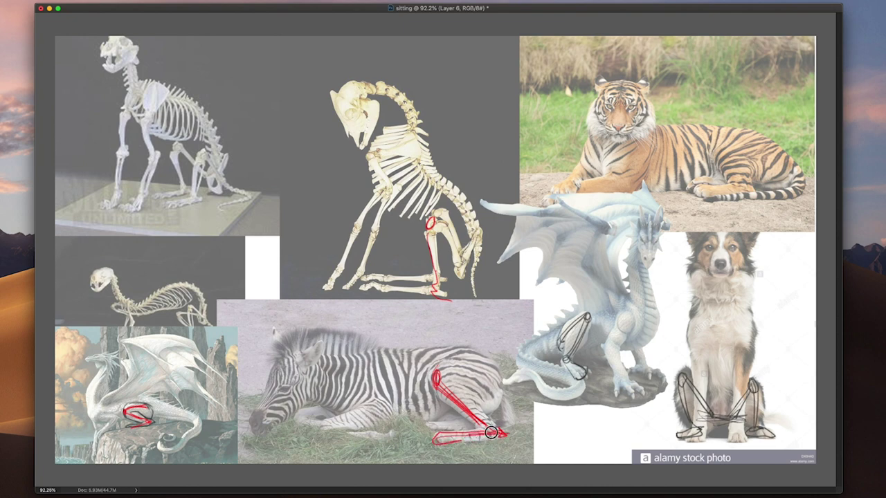
Trace the corresponding thigh bones in red on the zebra and the kneeling skeleton
mouse_move(438, 370)
left_mouse_down()
mouse_move(483, 371)
mouse_move(484, 379)
left_mouse_up()
left_click_drag(430, 219, 459, 269)
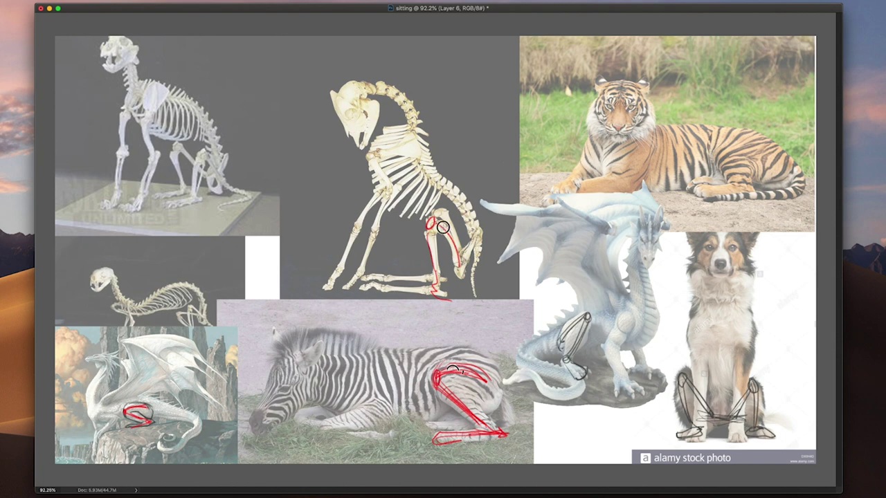
left_click_drag(484, 374, 491, 395)
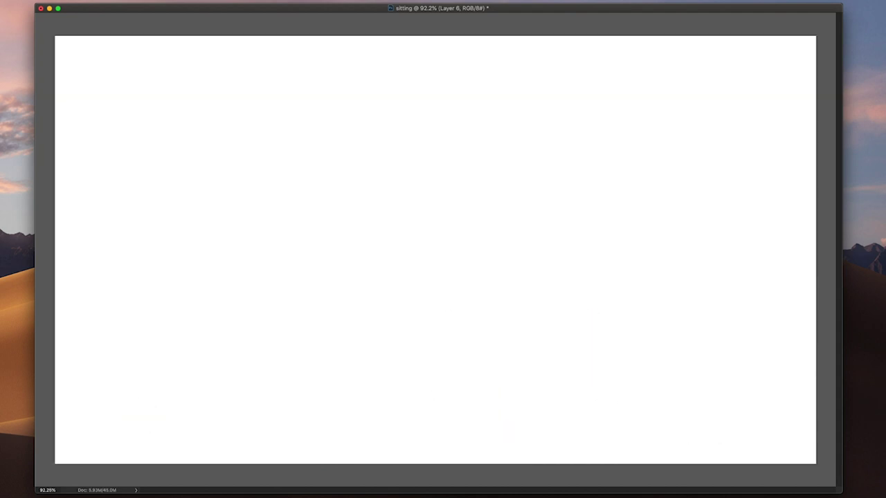
On a new layer, sketch a creature's head oval, curved neck, chest circle, belly line and long sweeping back and tail
key("alt+shift+super+n")
mouse_move(342, 129)
left_mouse_down()
mouse_move(329, 153)
mouse_move(357, 126)
mouse_move(335, 135)
mouse_move(357, 130)
mouse_move(350, 187)
mouse_move(337, 204)
mouse_move(356, 201)
mouse_move(377, 244)
mouse_move(424, 225)
mouse_move(477, 288)
mouse_move(412, 359)
mouse_move(277, 330)
mouse_move(316, 367)
left_mouse_up()
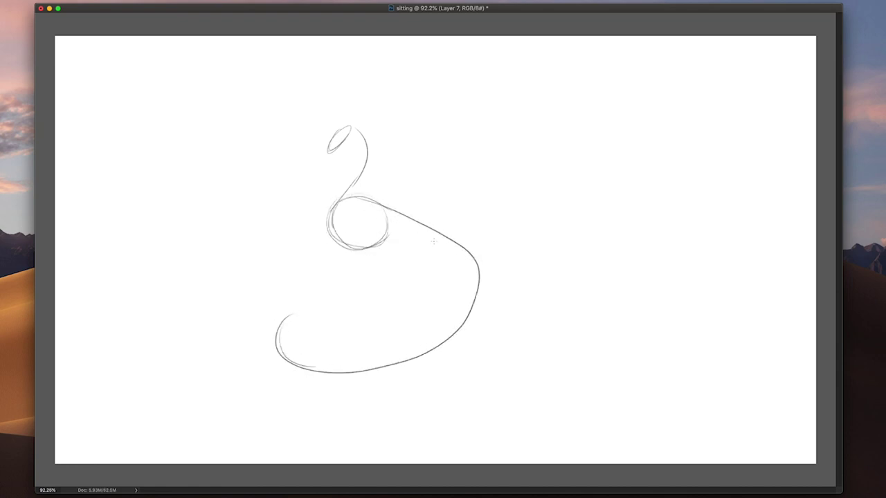
mouse_move(371, 202)
left_mouse_down()
mouse_move(462, 256)
mouse_move(473, 268)
mouse_move(470, 318)
left_mouse_up()
left_click_drag(359, 250, 383, 253)
mouse_move(369, 249)
left_mouse_down()
mouse_move(406, 247)
mouse_move(406, 260)
left_mouse_up()
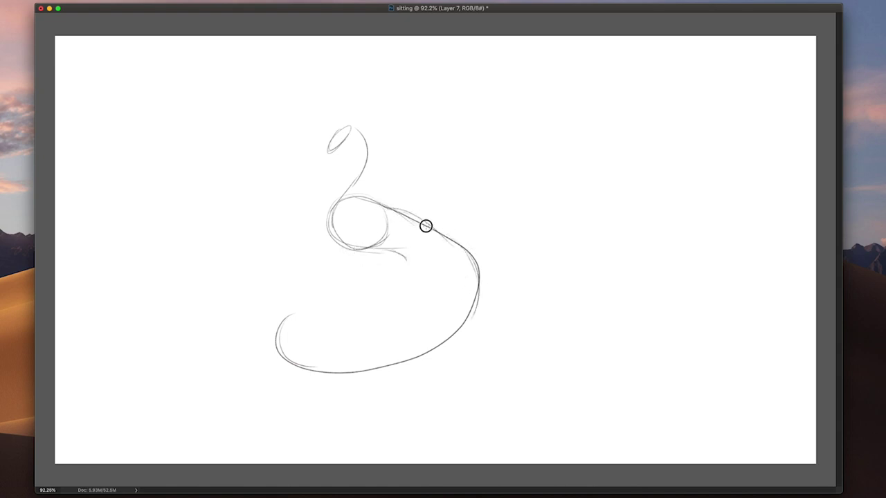
Erase the sweeping rear body and tail line beyond the creature's upper back
mouse_move(408, 213)
left_mouse_down()
mouse_move(436, 234)
mouse_move(406, 358)
mouse_move(316, 296)
left_mouse_up()
key("e")
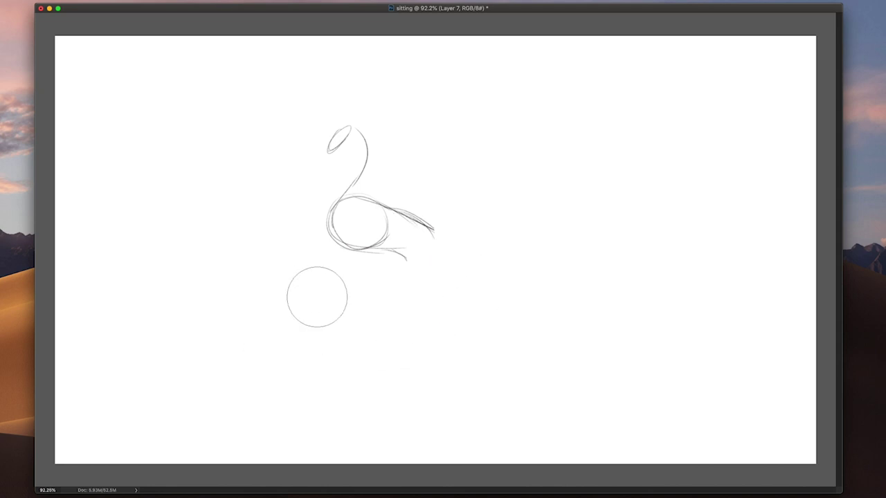
Sketch the creature's rounded rump curving into a long sweeping tail, and its folded hind leg with a flat foot
key("b")
mouse_move(433, 230)
left_mouse_down()
mouse_move(448, 251)
mouse_move(437, 319)
mouse_move(303, 310)
left_mouse_up()
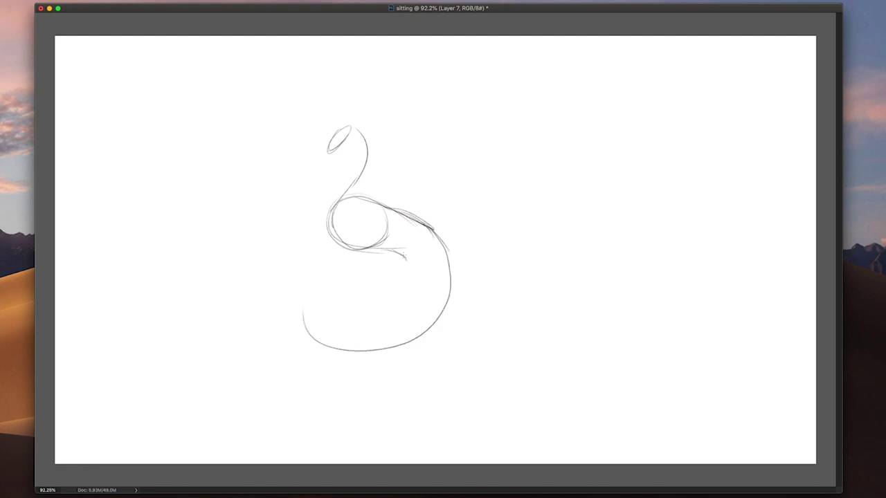
left_click_drag(391, 249, 410, 262)
left_click_drag(419, 219, 443, 250)
mouse_move(433, 247)
left_mouse_down()
mouse_move(408, 226)
mouse_move(428, 242)
mouse_move(401, 232)
mouse_move(413, 267)
mouse_move(400, 245)
mouse_move(425, 238)
mouse_move(429, 274)
mouse_move(397, 271)
mouse_move(435, 272)
left_mouse_up()
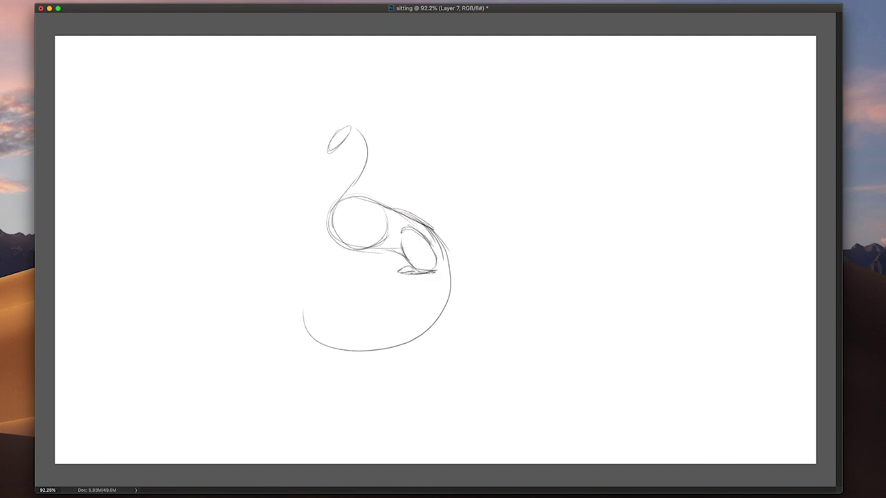
left_click_drag(415, 233, 431, 243)
left_click_drag(405, 213, 444, 265)
mouse_move(428, 230)
left_mouse_down()
mouse_move(430, 245)
mouse_move(413, 255)
mouse_move(406, 232)
mouse_move(406, 252)
mouse_move(426, 257)
mouse_move(427, 270)
mouse_move(436, 255)
left_mouse_up()
Lighten the chest construction lines, sketch the front leg, and firm up the creature's tail, neck, chest and head contours
key("e")
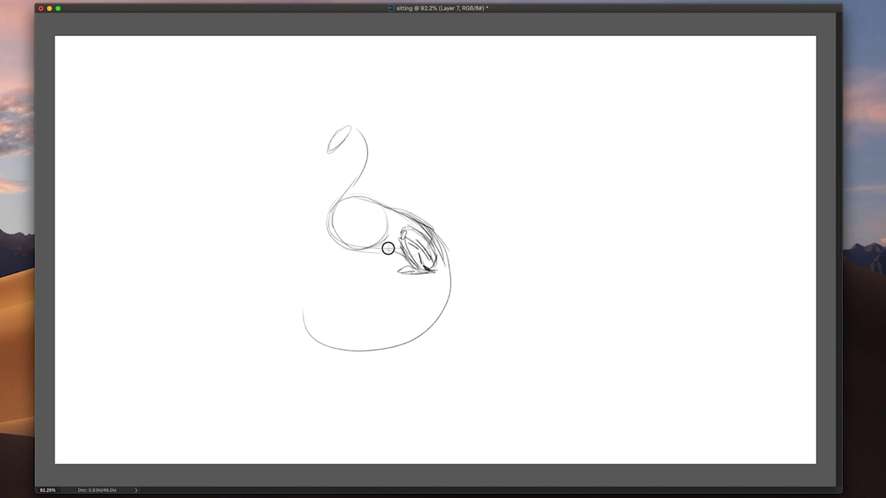
left_click_drag(352, 246, 386, 244)
mouse_move(352, 198)
left_mouse_down()
mouse_move(339, 214)
mouse_move(344, 239)
mouse_move(360, 231)
mouse_move(361, 252)
mouse_move(356, 275)
mouse_move(338, 275)
left_mouse_up()
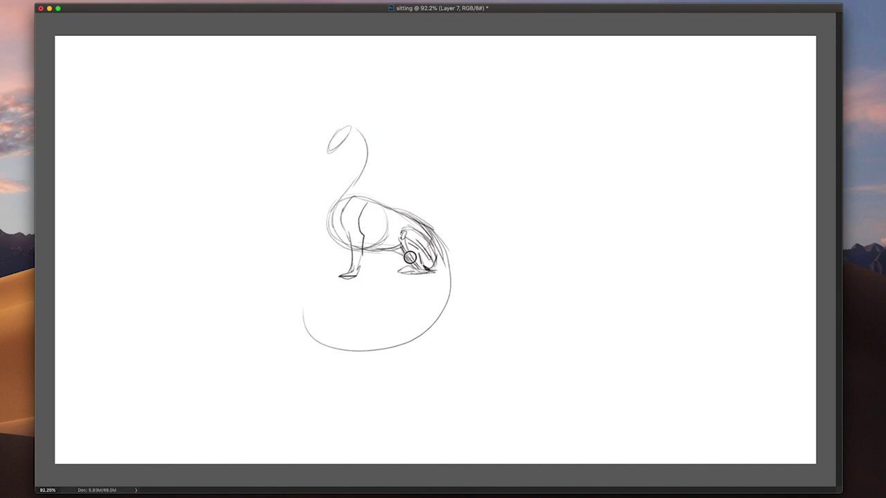
left_click_drag(436, 232, 435, 297)
mouse_move(436, 256)
left_mouse_down()
mouse_move(436, 301)
mouse_move(319, 341)
mouse_move(302, 276)
left_mouse_up()
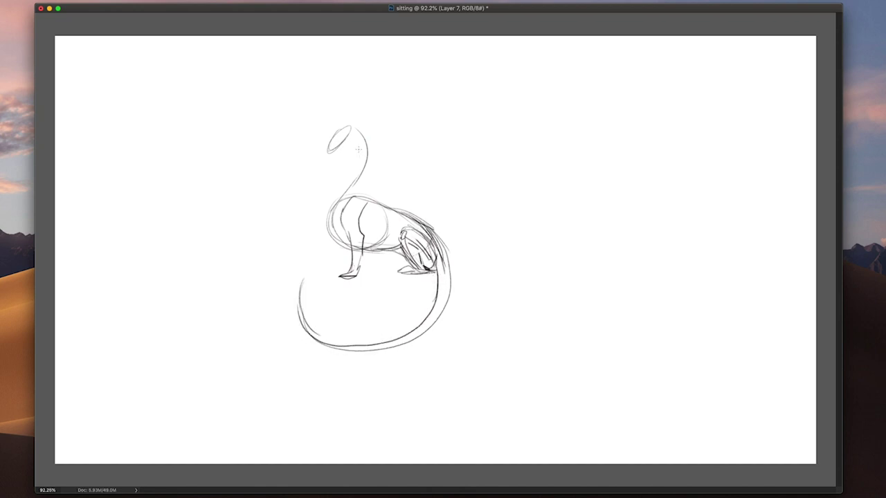
mouse_move(351, 140)
left_mouse_down()
mouse_move(340, 143)
mouse_move(349, 168)
mouse_move(332, 204)
mouse_move(366, 150)
mouse_move(353, 197)
mouse_move(355, 250)
left_mouse_up()
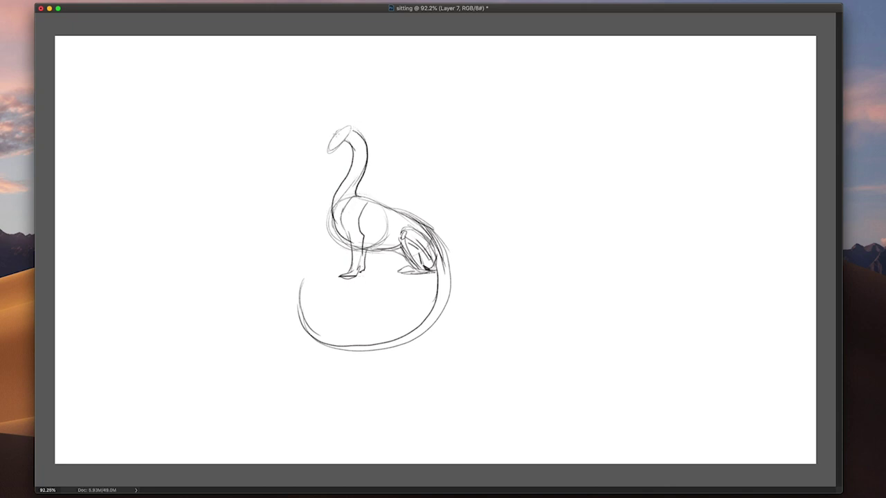
left_click_drag(341, 129, 330, 150)
Sketch a second creature beside the first, with an S-shaped body and tail, small head and a bent hind leg
mouse_move(636, 129)
left_mouse_down()
mouse_move(664, 125)
mouse_move(589, 229)
mouse_move(595, 375)
mouse_move(586, 382)
mouse_move(675, 149)
mouse_move(626, 200)
mouse_move(608, 298)
mouse_move(651, 328)
mouse_move(579, 382)
left_mouse_up()
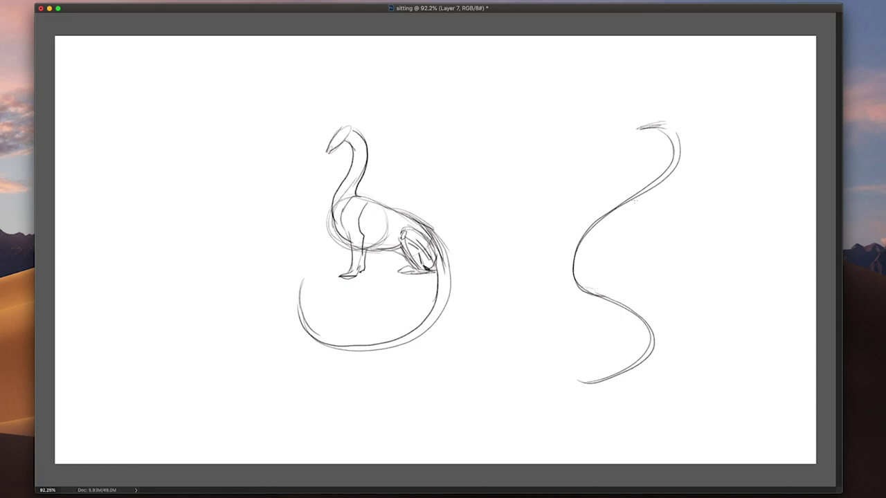
mouse_move(678, 152)
left_mouse_down()
mouse_move(613, 221)
mouse_move(595, 279)
mouse_move(633, 301)
mouse_move(657, 339)
left_mouse_up()
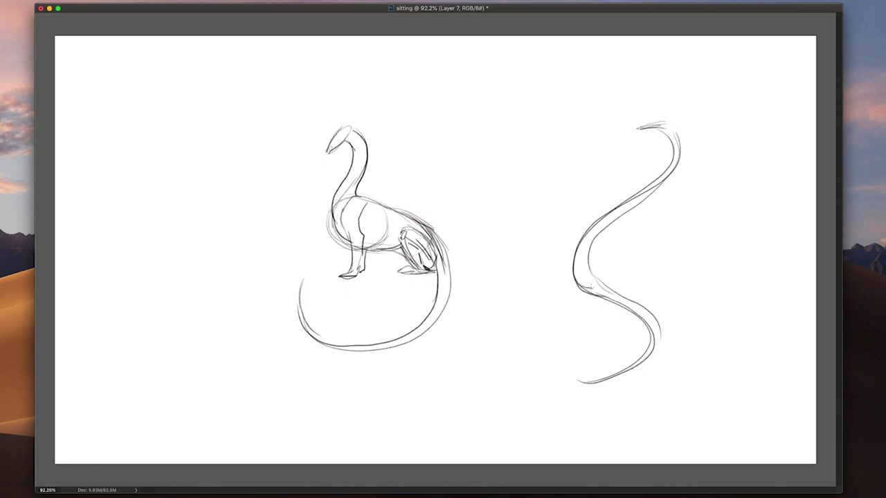
mouse_move(586, 288)
left_mouse_down()
mouse_move(594, 277)
mouse_move(574, 307)
mouse_move(597, 310)
mouse_move(586, 332)
mouse_move(595, 312)
mouse_move(573, 307)
mouse_move(584, 298)
mouse_move(574, 308)
mouse_move(598, 310)
mouse_move(587, 335)
left_mouse_up()
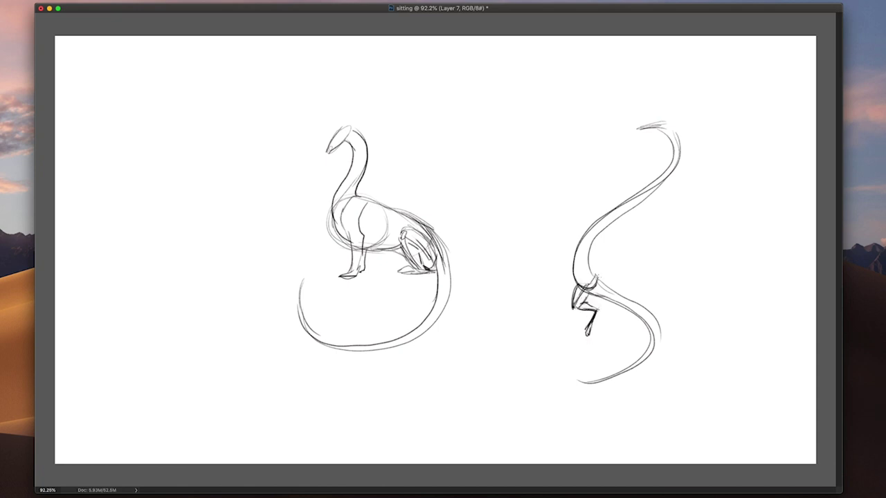
mouse_move(593, 277)
left_mouse_down()
mouse_move(611, 265)
mouse_move(610, 285)
mouse_move(631, 281)
mouse_move(612, 263)
mouse_move(607, 282)
mouse_move(630, 280)
left_mouse_up()
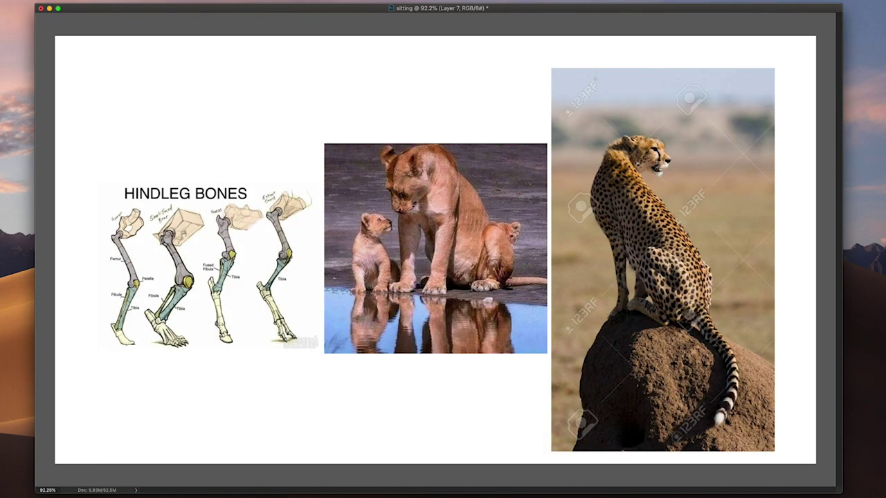
Cover the lioness photo between the hind leg chart and the cheetah with a white rectangle
key("alt+[")
left_click_drag(312, 119, 549, 361)
key("super+d")
key("Delete")
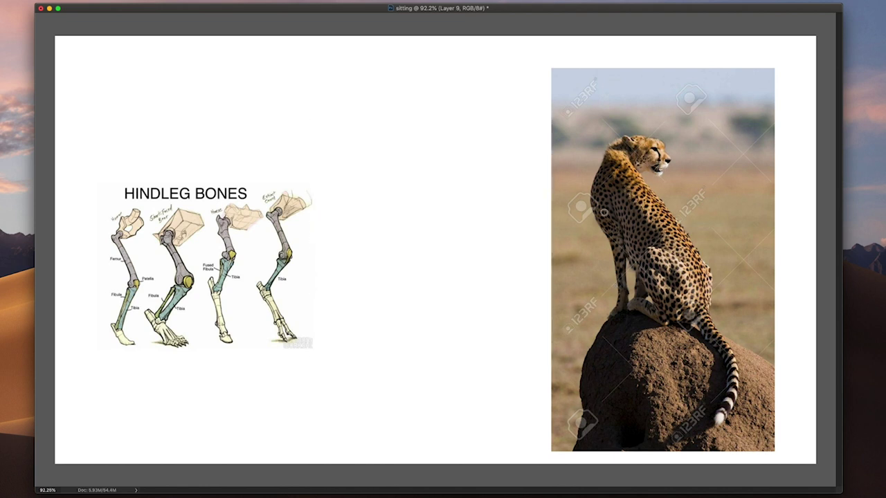
In the blank area beside the cheetah, sketch a creature's head, curved neck, oval ribcage and long spine and tail line
mouse_move(445, 97)
left_mouse_down()
mouse_move(468, 103)
mouse_move(442, 99)
mouse_move(460, 100)
mouse_move(436, 130)
mouse_move(488, 196)
mouse_move(490, 226)
mouse_move(498, 217)
mouse_move(490, 297)
mouse_move(461, 389)
left_mouse_up()
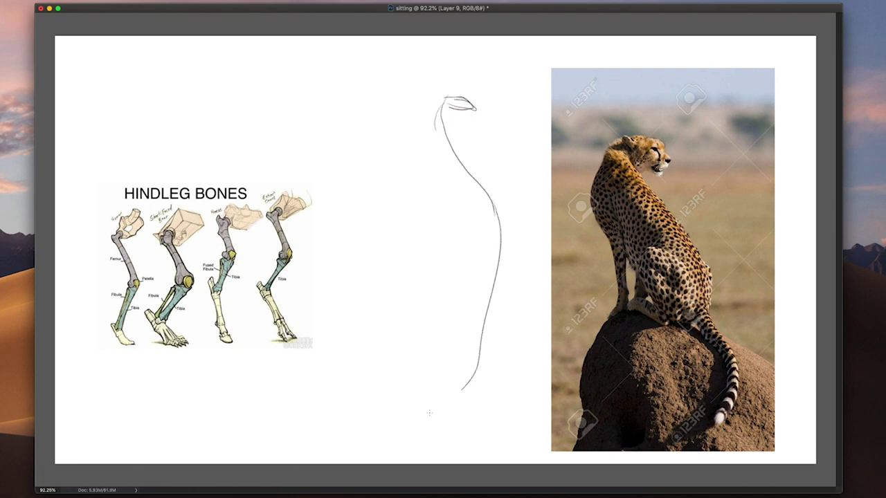
mouse_move(446, 99)
left_mouse_down()
mouse_move(435, 127)
mouse_move(443, 152)
left_mouse_up()
left_click_drag(451, 105, 488, 185)
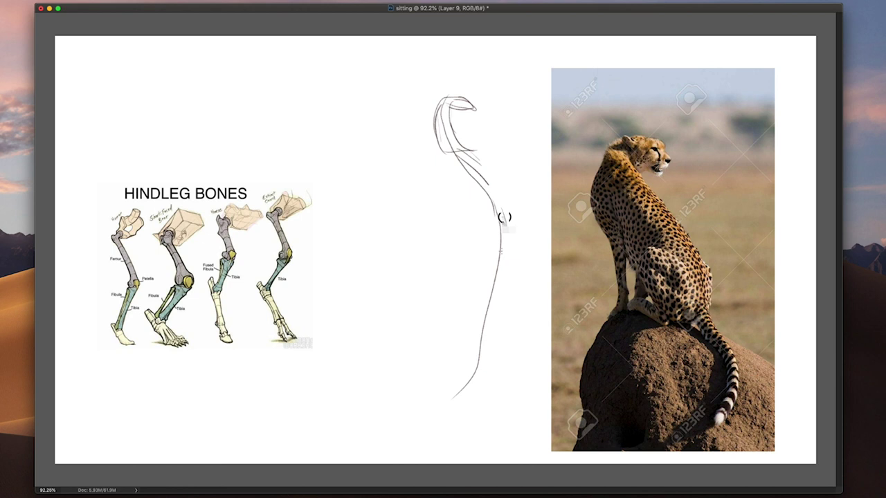
mouse_move(445, 152)
left_mouse_down()
mouse_move(460, 197)
mouse_move(491, 202)
left_mouse_up()
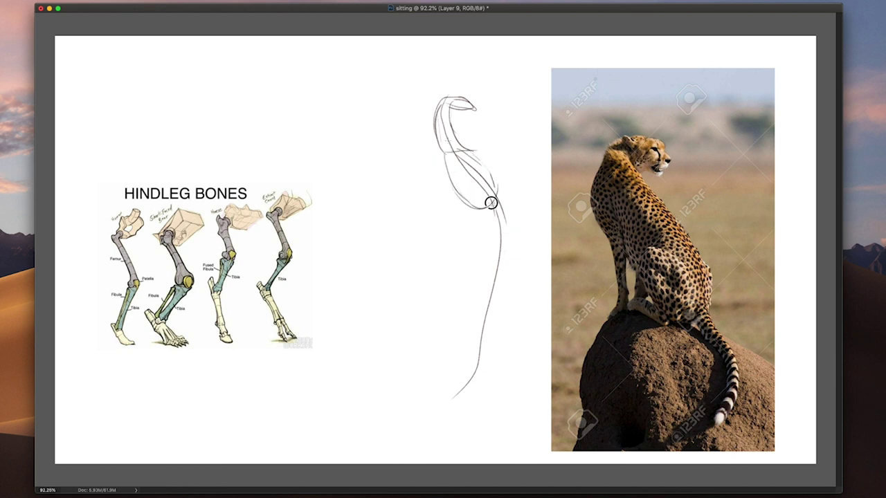
Add both front legs, the shoulder and upper back curve, and reinforce the neck of the creature beside the cheetah
mouse_move(447, 153)
left_mouse_down()
mouse_move(445, 201)
mouse_move(456, 189)
mouse_move(434, 238)
left_mouse_up()
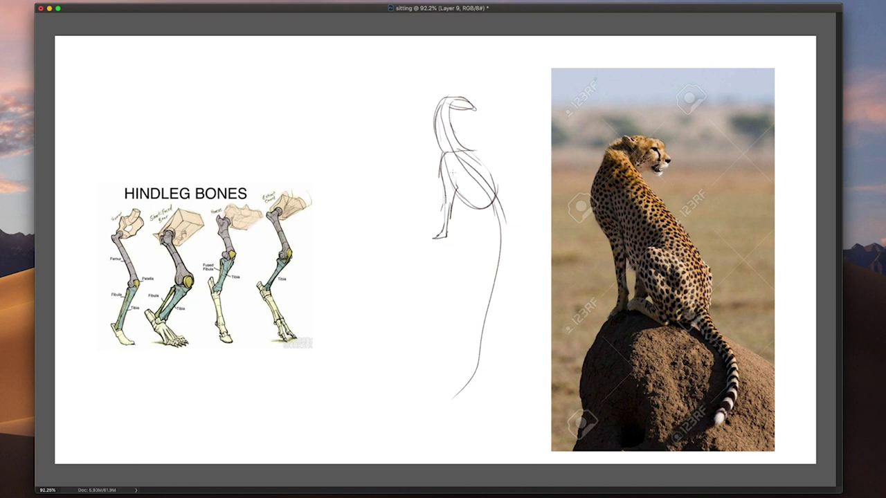
left_click_drag(465, 198, 460, 229)
mouse_move(449, 148)
left_mouse_down()
mouse_move(483, 155)
mouse_move(496, 191)
left_mouse_up()
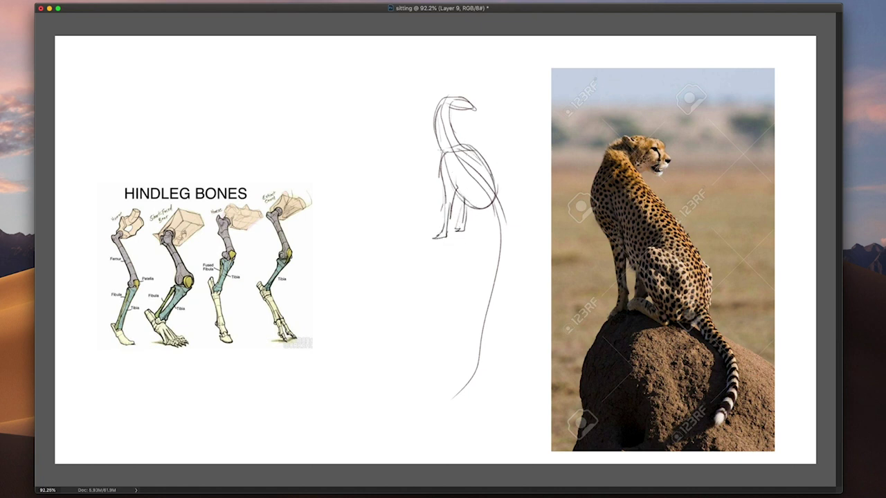
left_click_drag(444, 108, 450, 149)
Following the cheetah's spine and hip, build up the creature's rump and both sides of its long hanging tail
left_click_drag(501, 228, 474, 366)
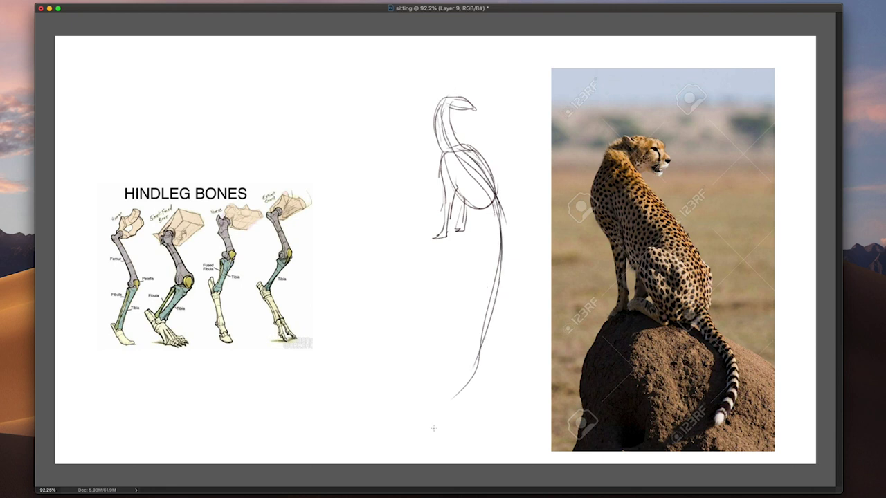
left_click_drag(640, 142, 689, 329)
left_click_drag(688, 243, 694, 293)
left_click_drag(491, 184, 500, 298)
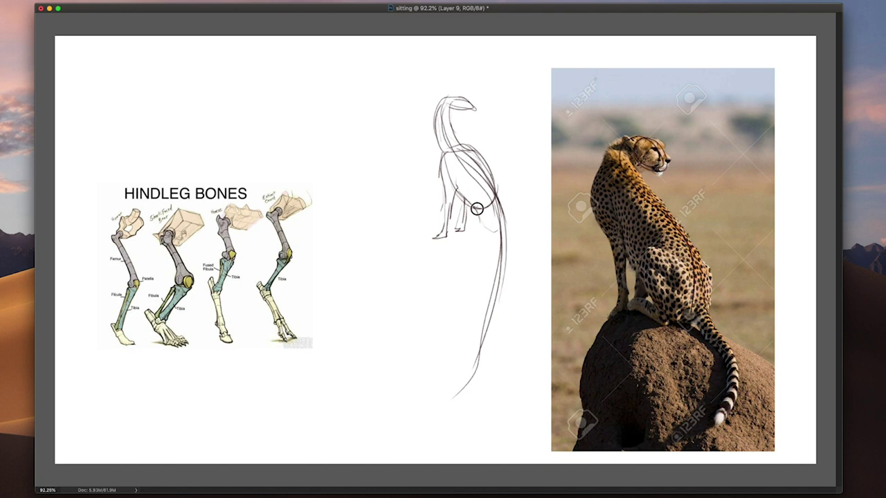
left_click_drag(485, 228, 430, 400)
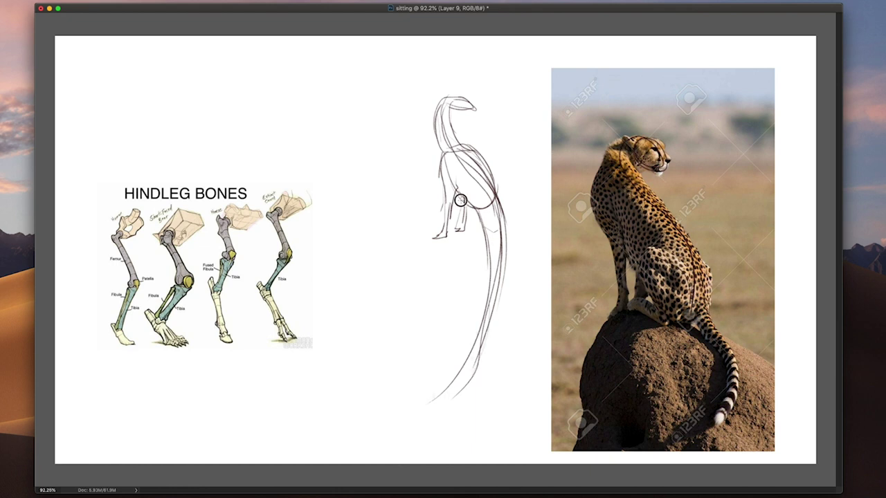
Sketch the creature's folded hind leg with thigh, shin, heel and foot, and strengthen the hip and tail base
mouse_move(488, 210)
left_mouse_down()
mouse_move(477, 201)
mouse_move(459, 215)
mouse_move(478, 232)
left_mouse_up()
mouse_move(477, 233)
left_mouse_down()
mouse_move(481, 238)
mouse_move(467, 236)
left_mouse_up()
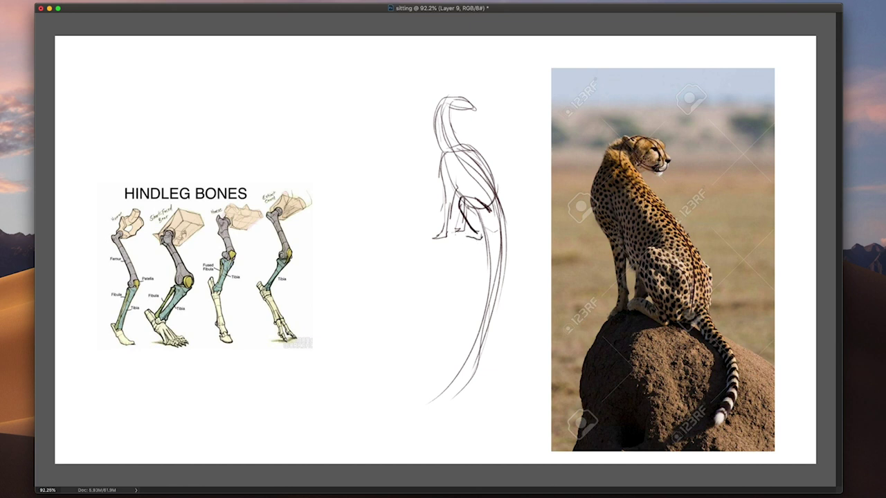
left_click_drag(453, 233, 473, 232)
left_click_drag(474, 237, 494, 222)
left_click_drag(498, 194, 501, 229)
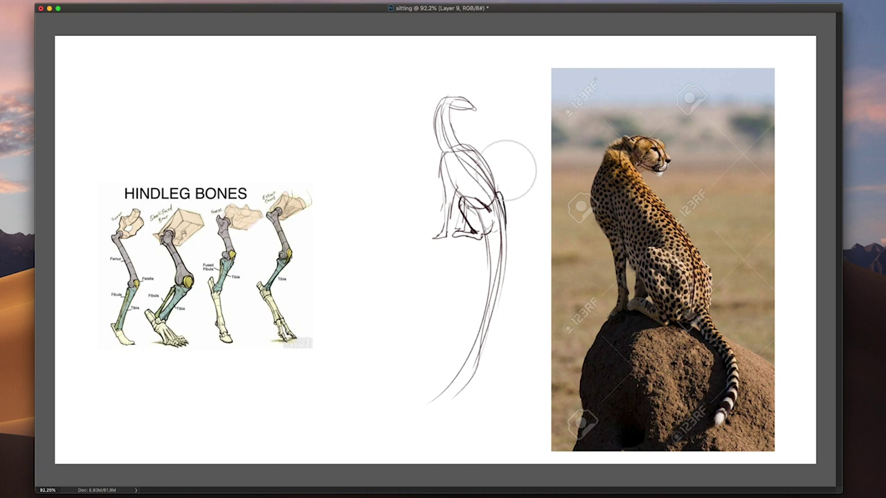
Adjust the eraser size and remove the construction lines inside the creature's ribcage and thigh
right_click(517, 228)
left_click(579, 115)
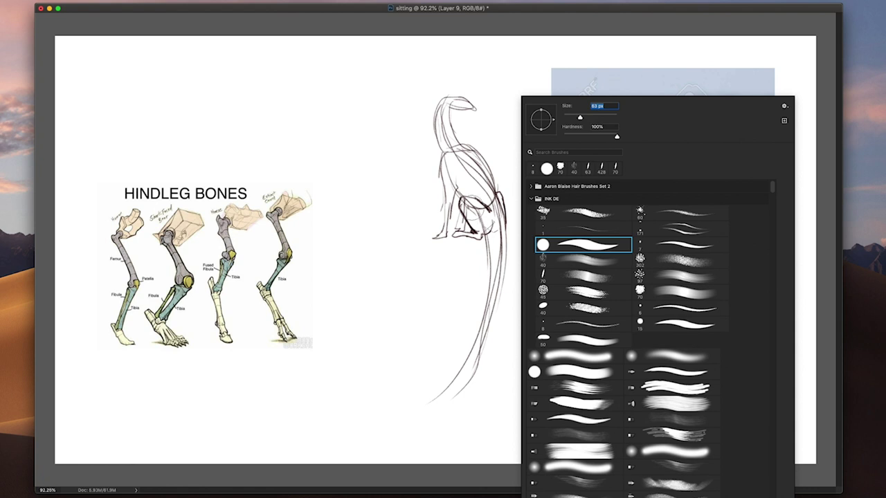
left_click(469, 209)
mouse_move(467, 207)
left_mouse_down()
mouse_move(495, 232)
mouse_move(480, 183)
mouse_move(496, 216)
mouse_move(490, 199)
mouse_move(496, 214)
mouse_move(497, 206)
mouse_move(499, 221)
mouse_move(465, 154)
left_mouse_up()
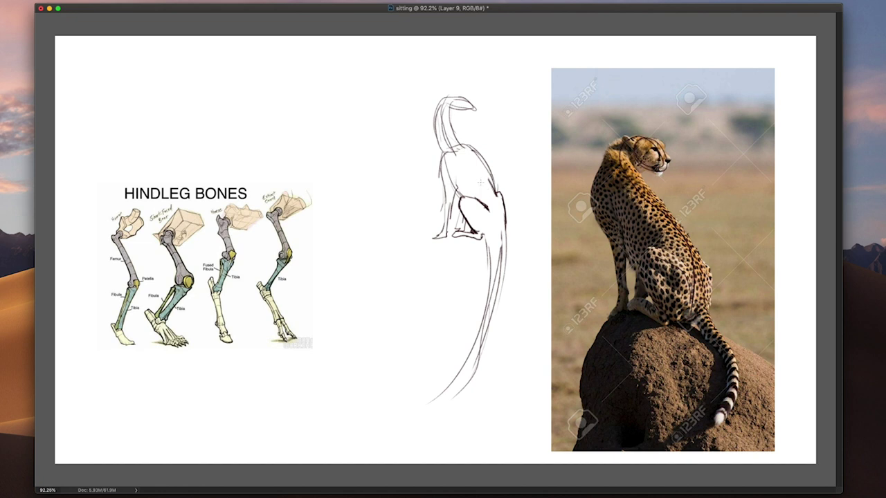
Redraw the tail's inner contour, extend it into a tapered curling tip, and refine the folded hind leg
key("b")
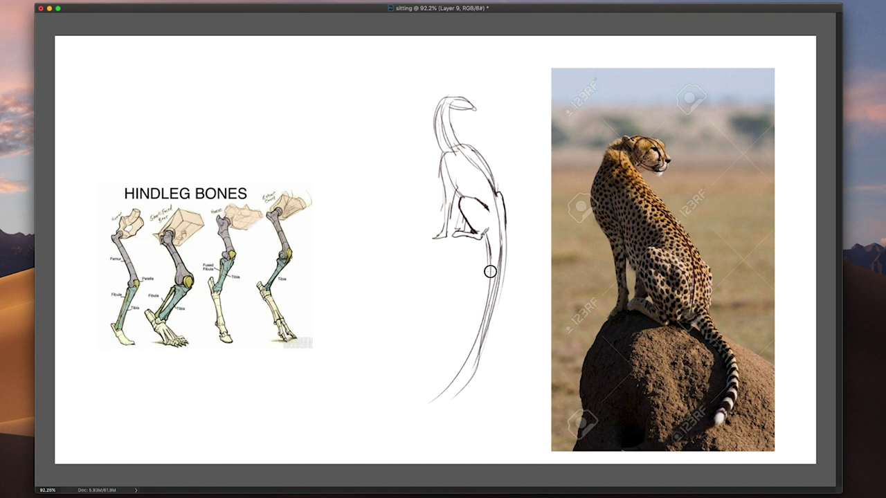
mouse_move(489, 271)
left_mouse_down()
mouse_move(377, 413)
mouse_move(484, 339)
left_mouse_up()
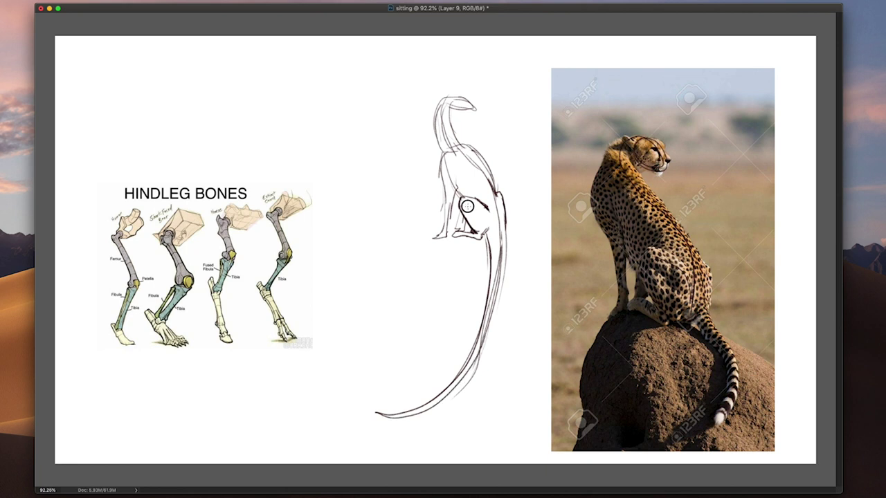
mouse_move(463, 201)
left_mouse_down()
mouse_move(482, 233)
mouse_move(489, 227)
left_mouse_up()
Darken the creature's back and sketch a large folded wing with a scalloped edge, plus the start of the opposite wing
mouse_move(476, 154)
left_mouse_down()
mouse_move(497, 193)
mouse_move(473, 152)
mouse_move(453, 148)
mouse_move(463, 163)
mouse_move(423, 193)
left_mouse_up()
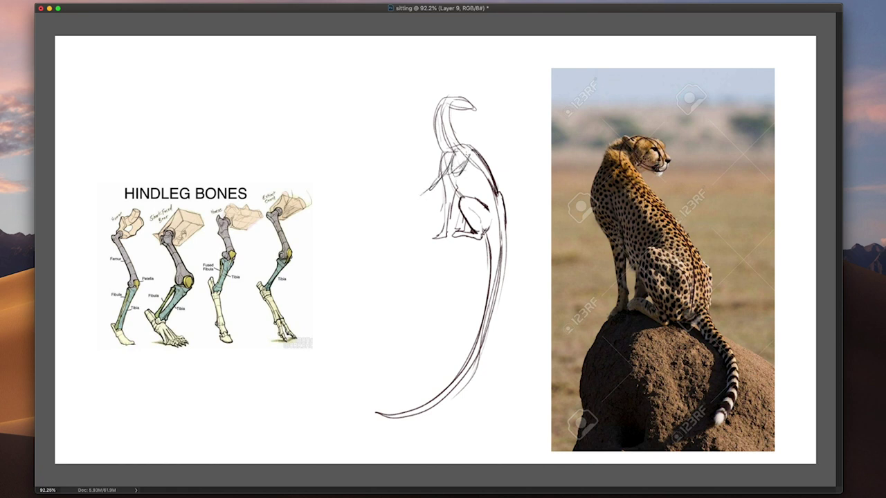
mouse_move(435, 200)
left_mouse_down()
mouse_move(382, 112)
mouse_move(411, 315)
mouse_move(438, 359)
left_mouse_up()
mouse_move(426, 305)
left_mouse_down()
mouse_move(452, 258)
mouse_move(495, 266)
left_mouse_up()
mouse_move(469, 149)
left_mouse_down()
mouse_move(517, 169)
mouse_move(486, 163)
left_mouse_up()
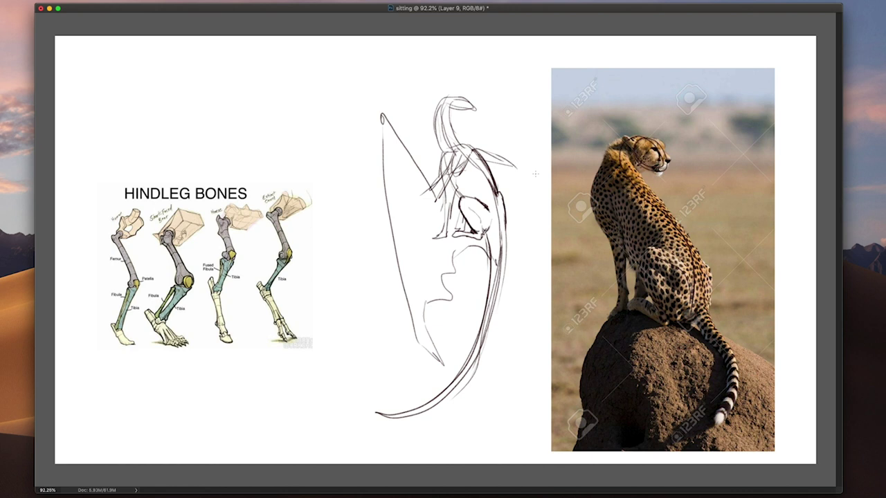
Remove the winged sketch from view, return to the faded reference sheet without the white rectangle, and add a new layer
key("Delete")
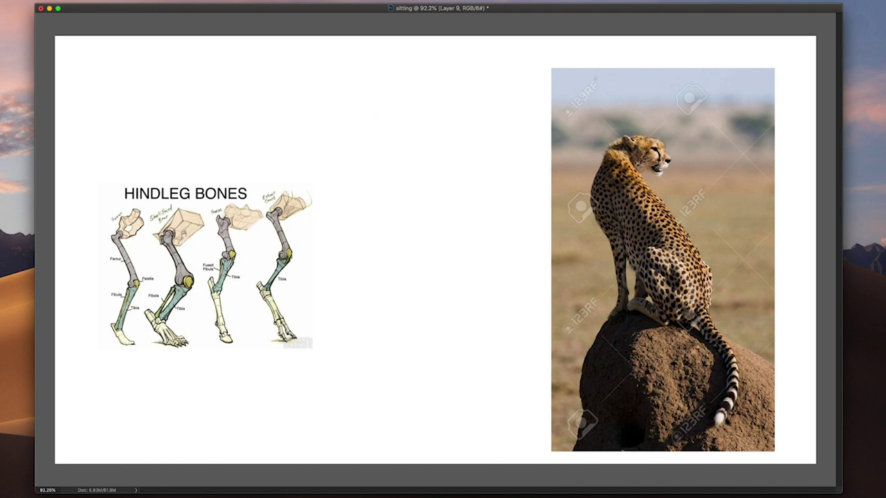
key("super+z")
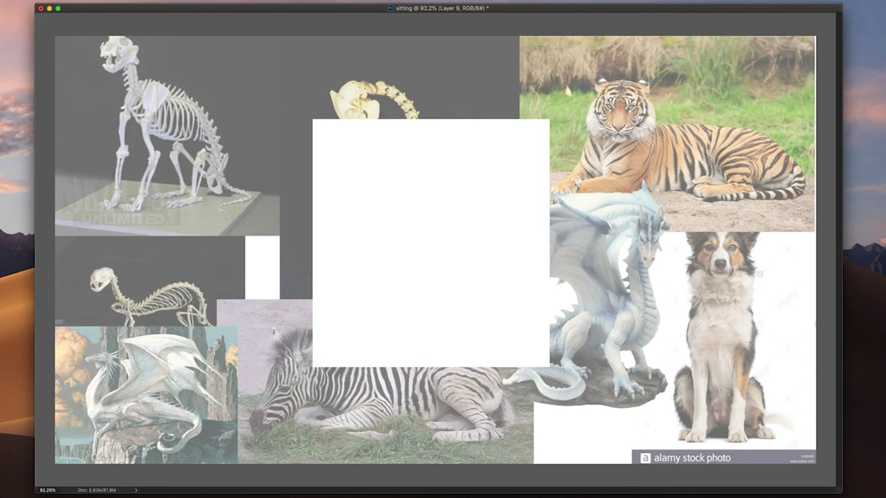
key("alt+shift+super+n")
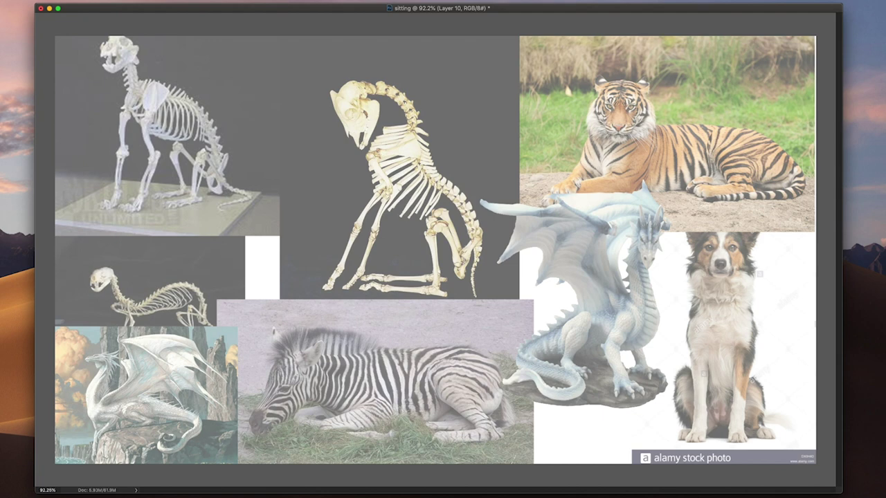
Beside the sitting dog, sketch a small front-facing creature with an oval head, long neck, chest, front legs and folded hind leg
mouse_move(784, 248)
left_mouse_down()
mouse_move(791, 296)
mouse_move(785, 276)
mouse_move(784, 297)
mouse_move(791, 286)
mouse_move(775, 308)
mouse_move(784, 319)
mouse_move(797, 297)
mouse_move(775, 314)
mouse_move(800, 299)
mouse_move(776, 314)
mouse_move(779, 351)
left_mouse_up()
left_click_drag(789, 311, 799, 349)
mouse_move(783, 313)
left_mouse_down()
mouse_move(792, 339)
mouse_move(771, 325)
mouse_move(779, 345)
left_mouse_up()
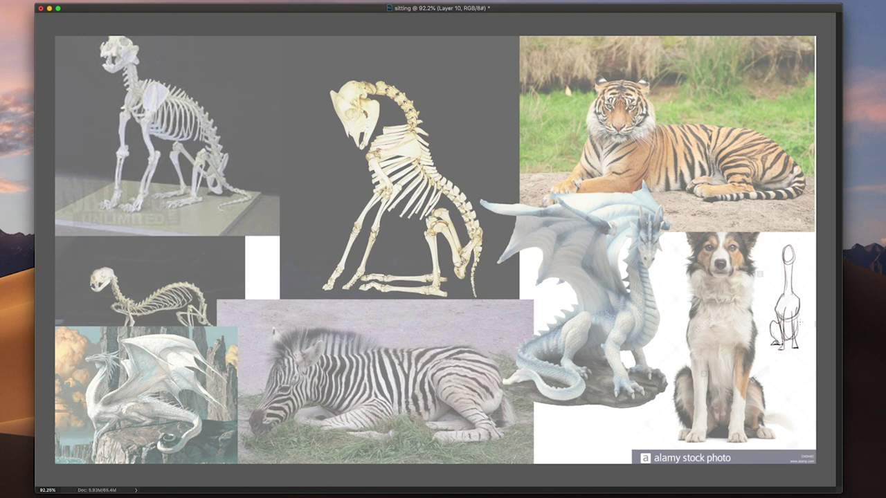
Complete the front-facing creature with the other hind leg, a curling tail, ears and face details, and a raised wing on each side
mouse_move(798, 320)
left_mouse_down()
mouse_move(783, 341)
mouse_move(799, 343)
mouse_move(777, 375)
mouse_move(796, 371)
mouse_move(795, 392)
left_mouse_up()
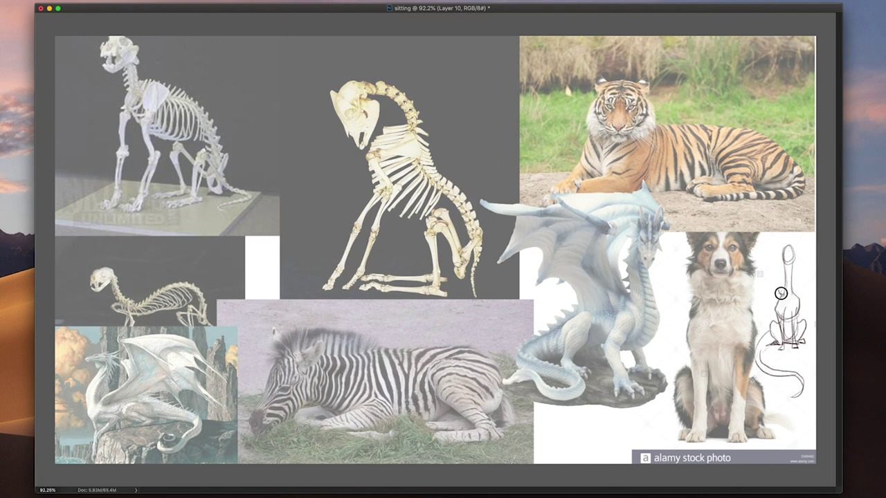
mouse_move(761, 248)
left_mouse_down()
mouse_move(769, 301)
mouse_move(811, 255)
mouse_move(807, 316)
mouse_move(784, 242)
mouse_move(794, 238)
mouse_move(791, 266)
mouse_move(782, 261)
left_mouse_up()
left_click_drag(772, 313, 768, 323)
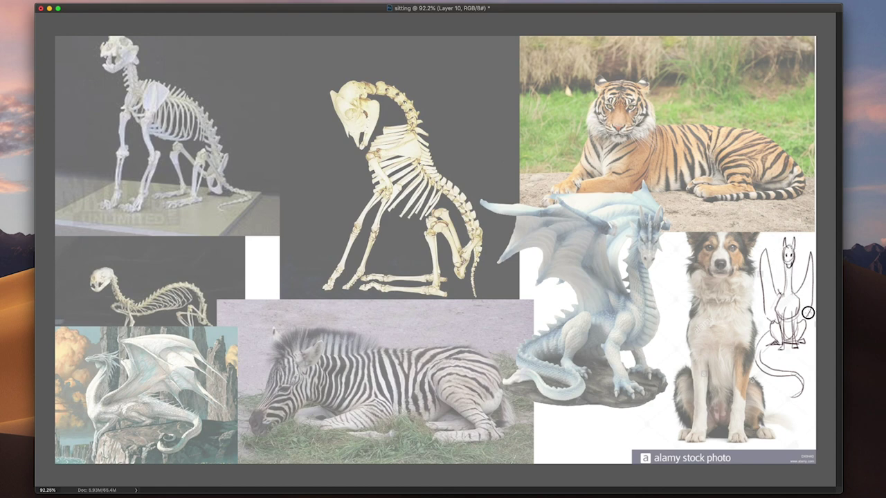